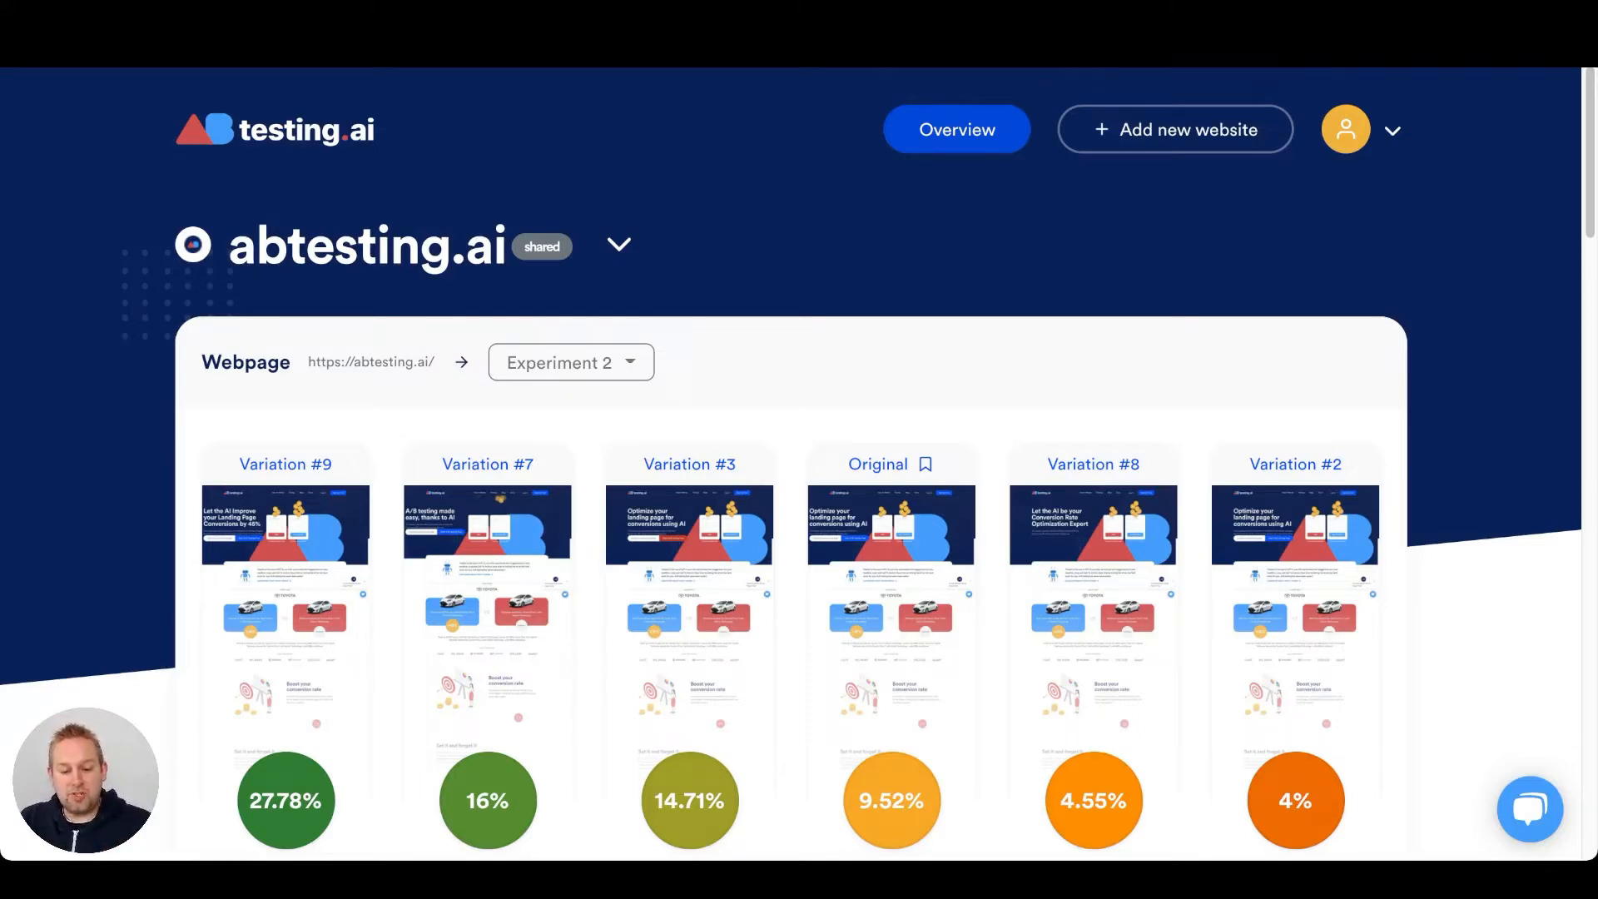
Add a new website and submit its landing page URL for A/B testing.
click(619, 245)
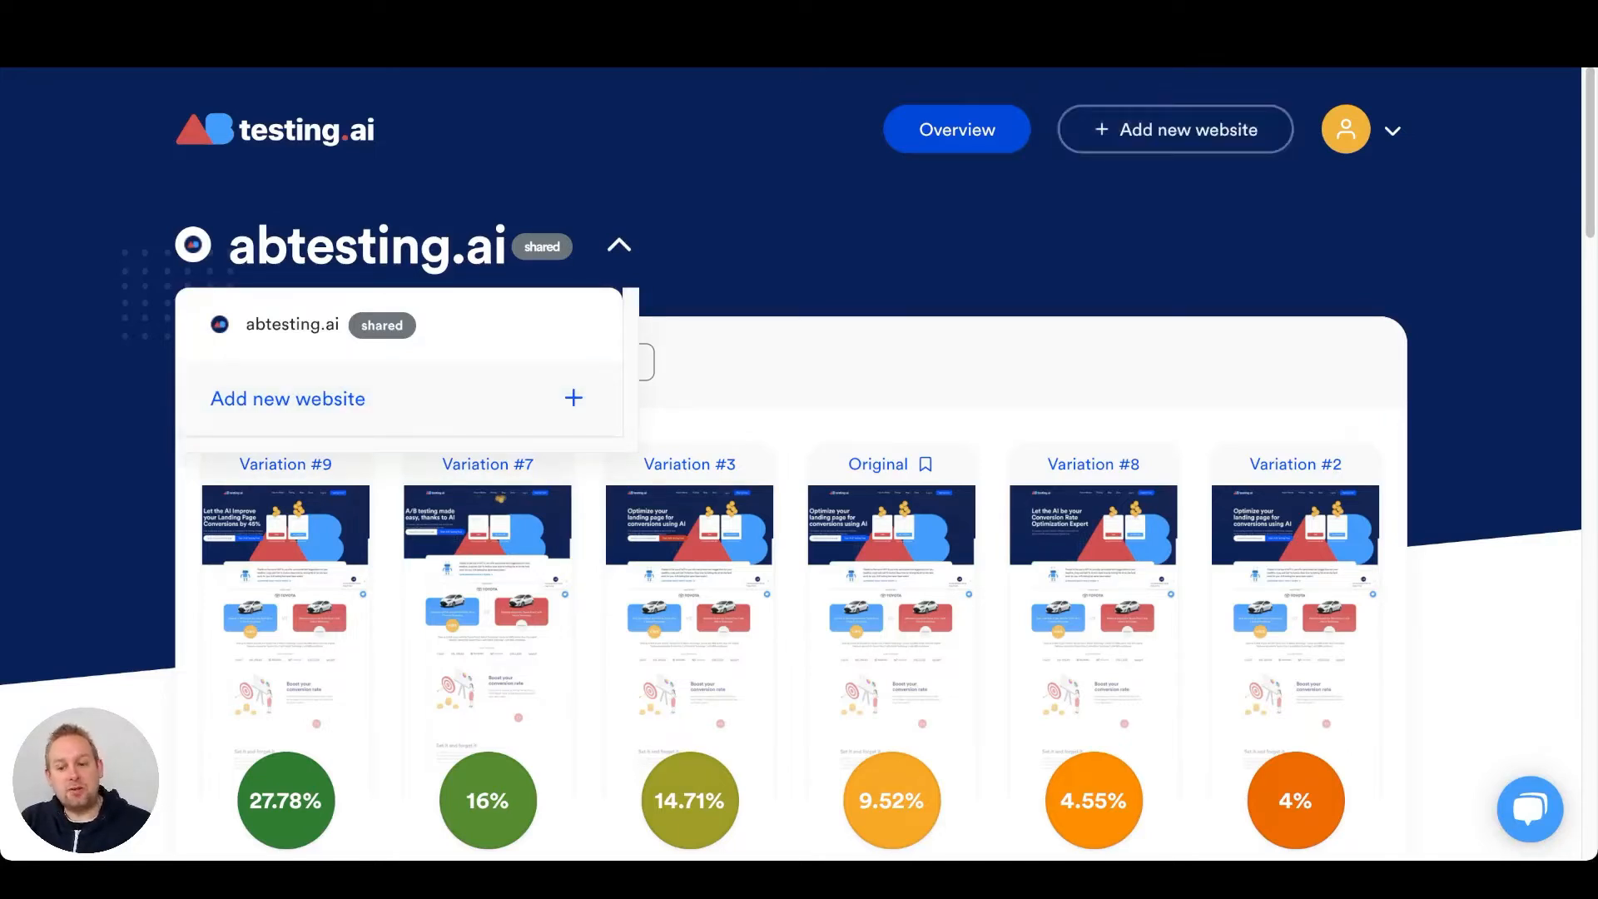
click(1176, 129)
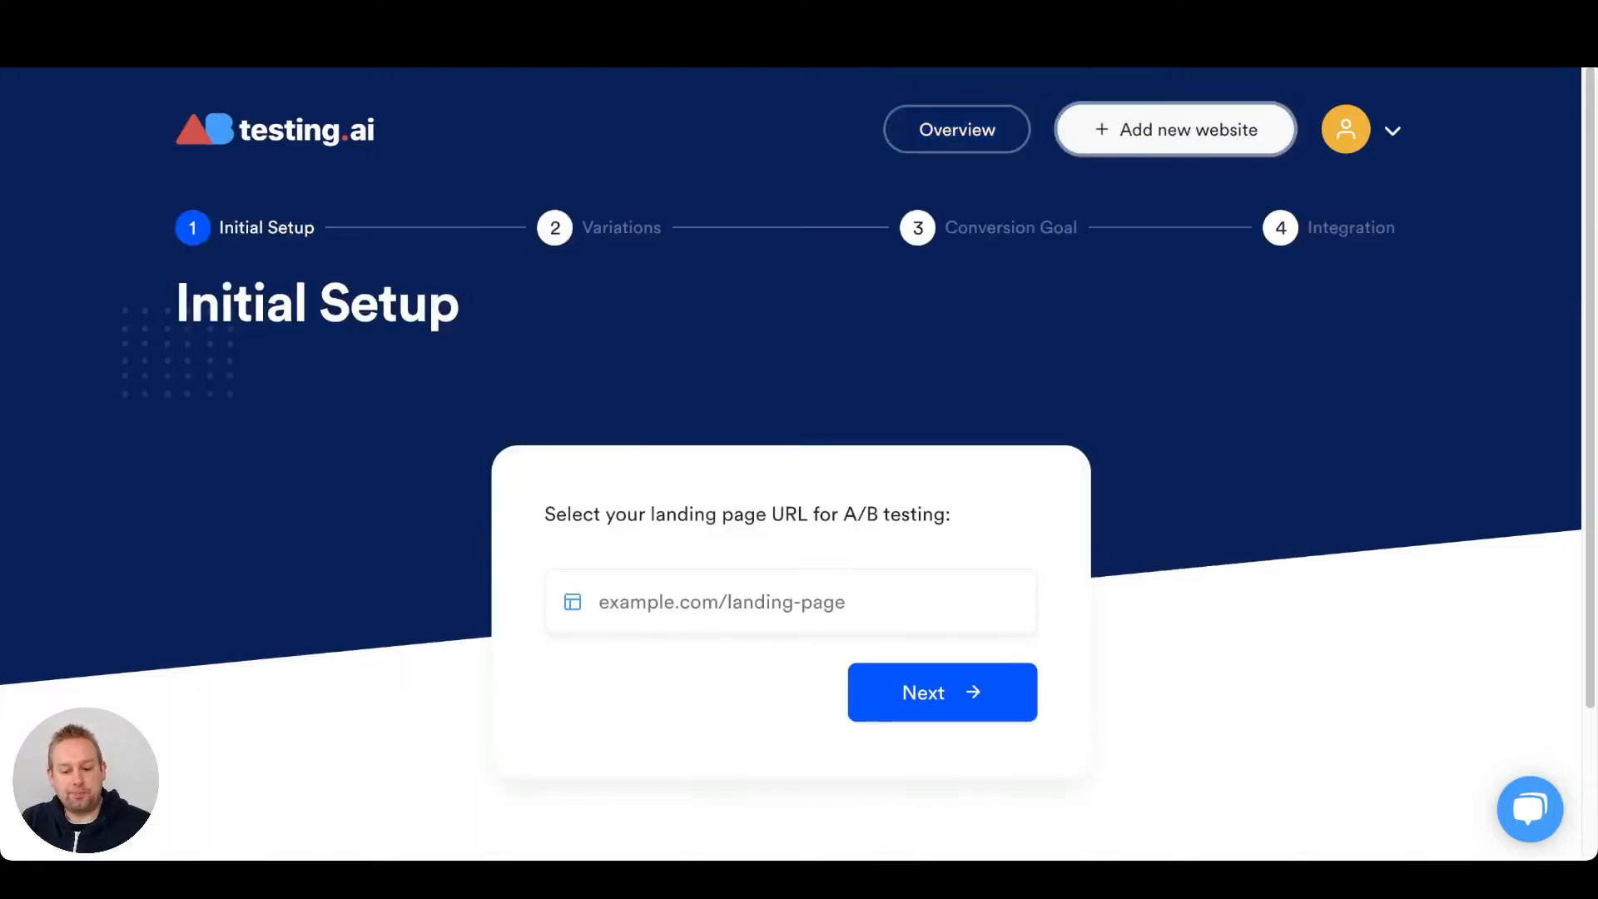
click(765, 602)
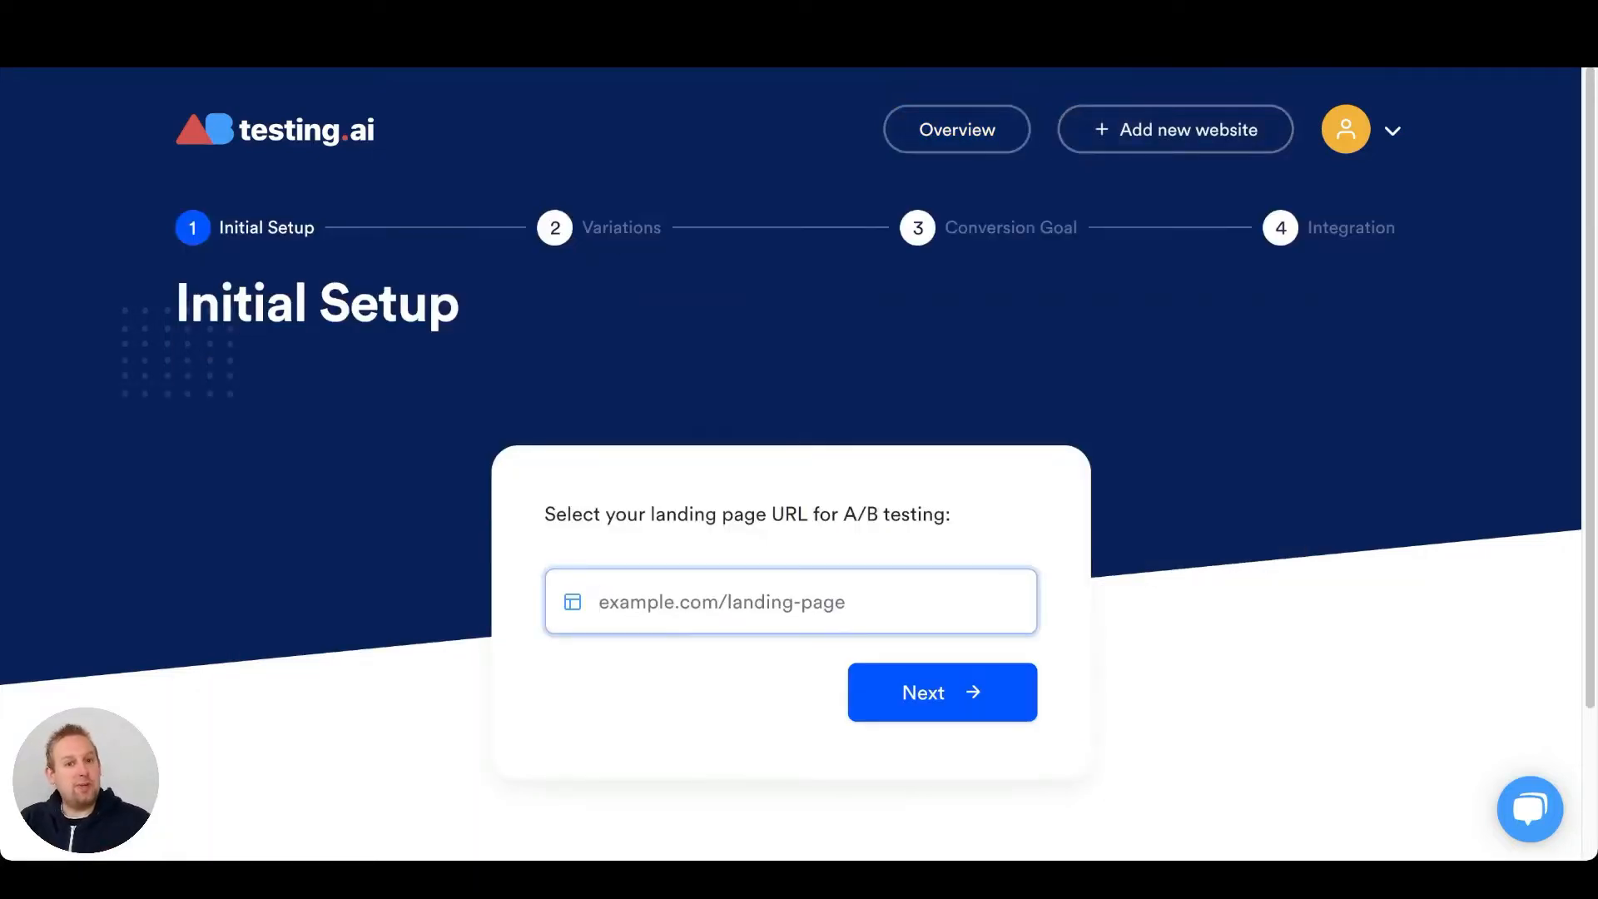
text(https://markvdmade.com)
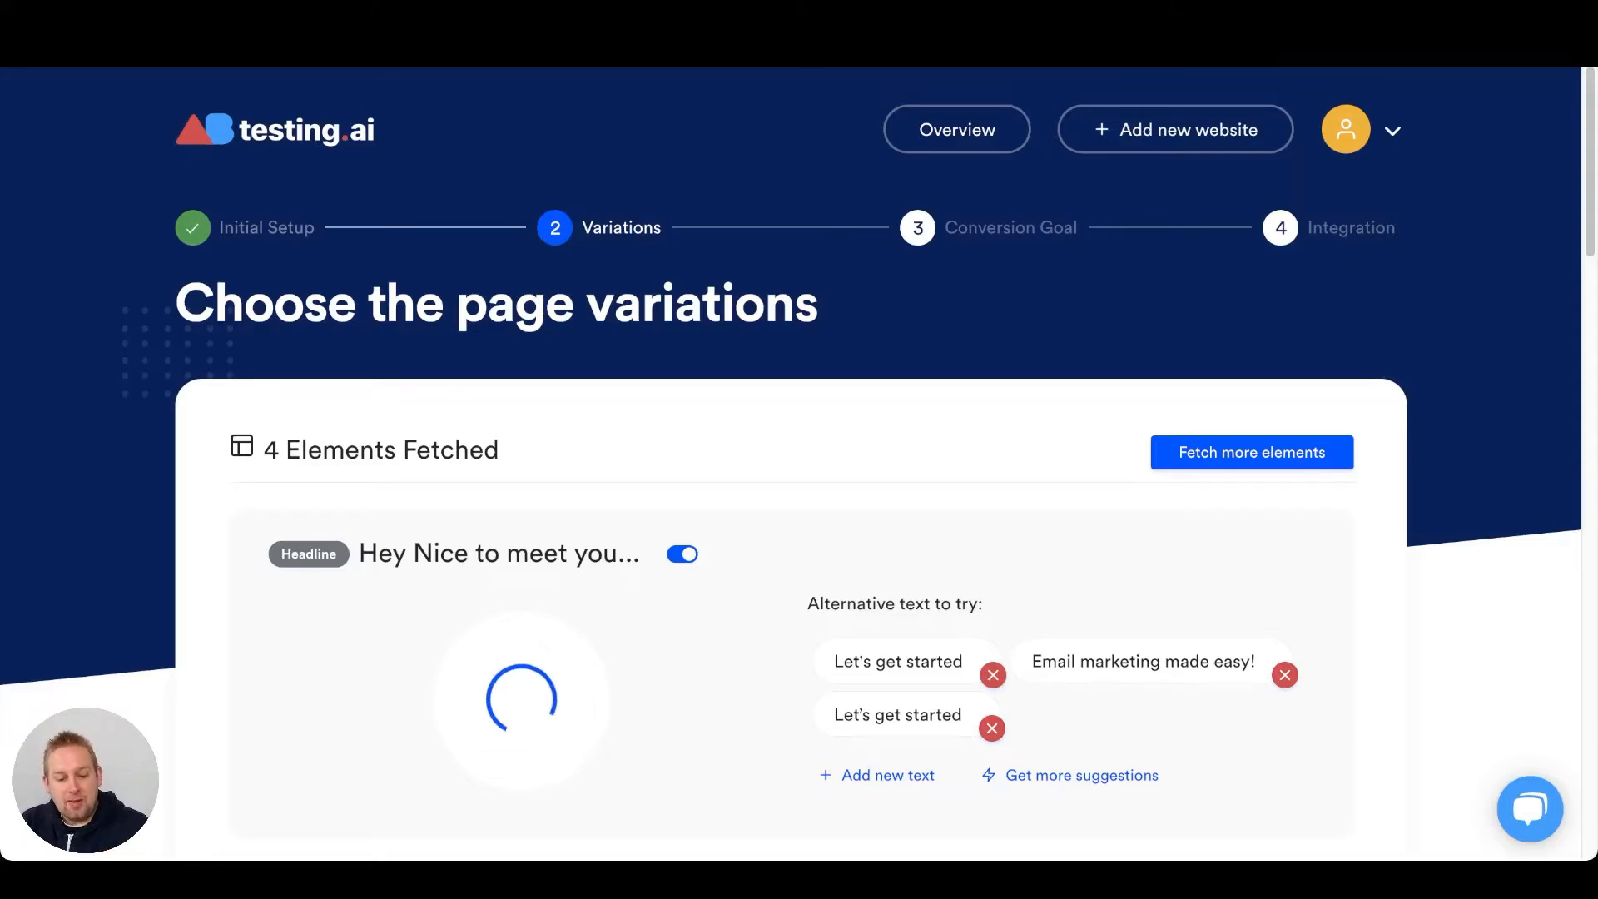
Remove "Email marketing made easy!" from the alternative texts of the headline element.
scroll(800, 449, down, 1)
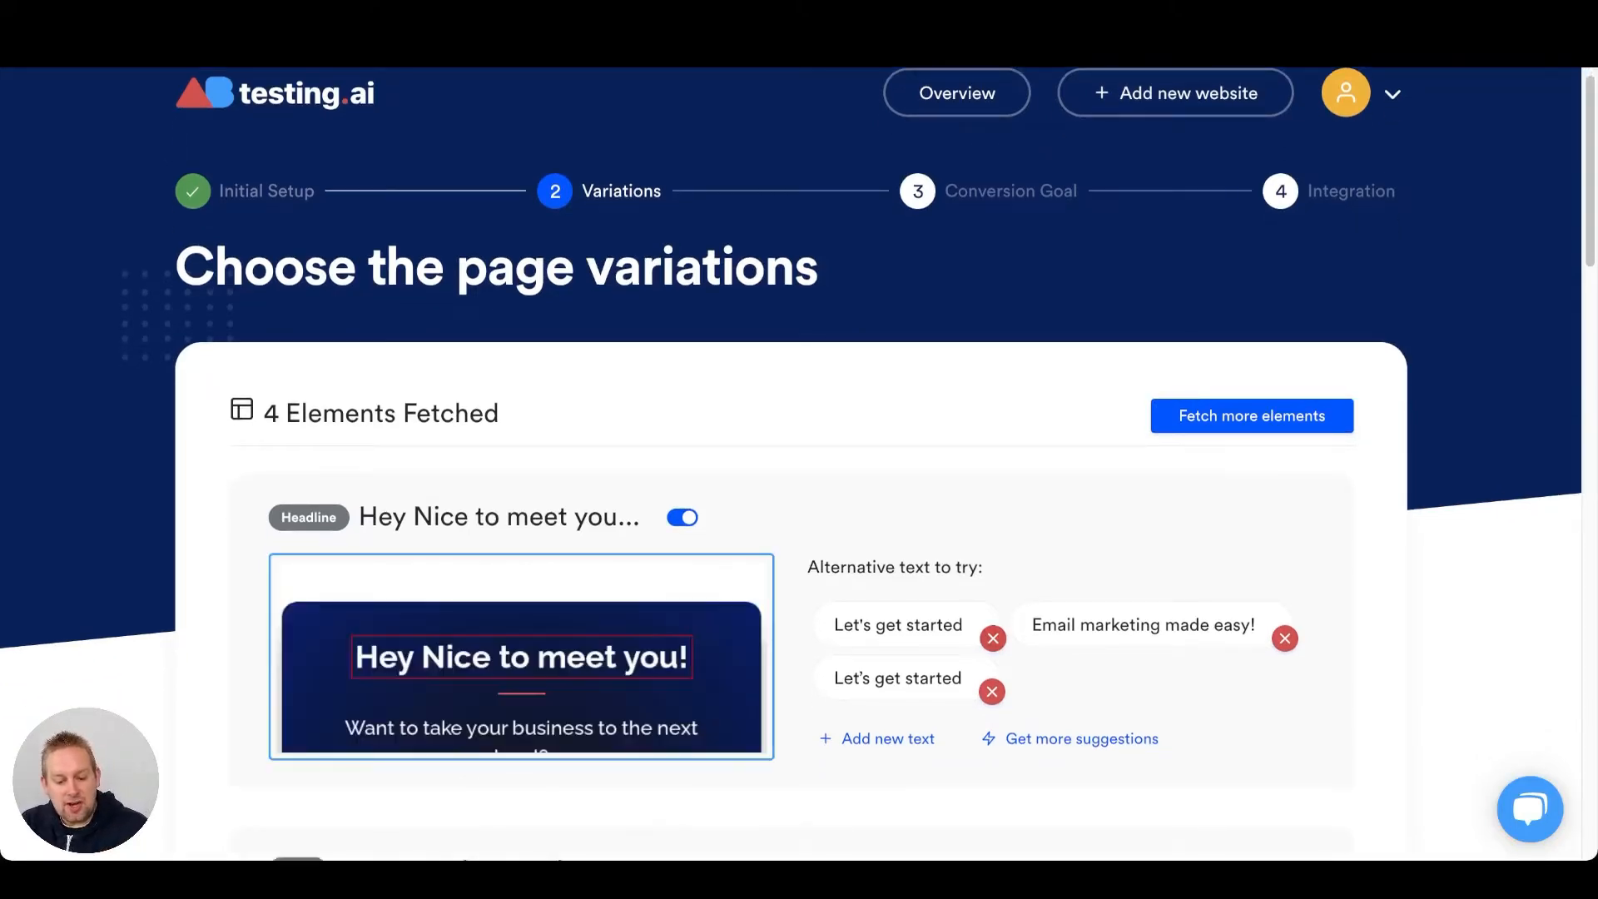
scroll(800, 450, down, 4)
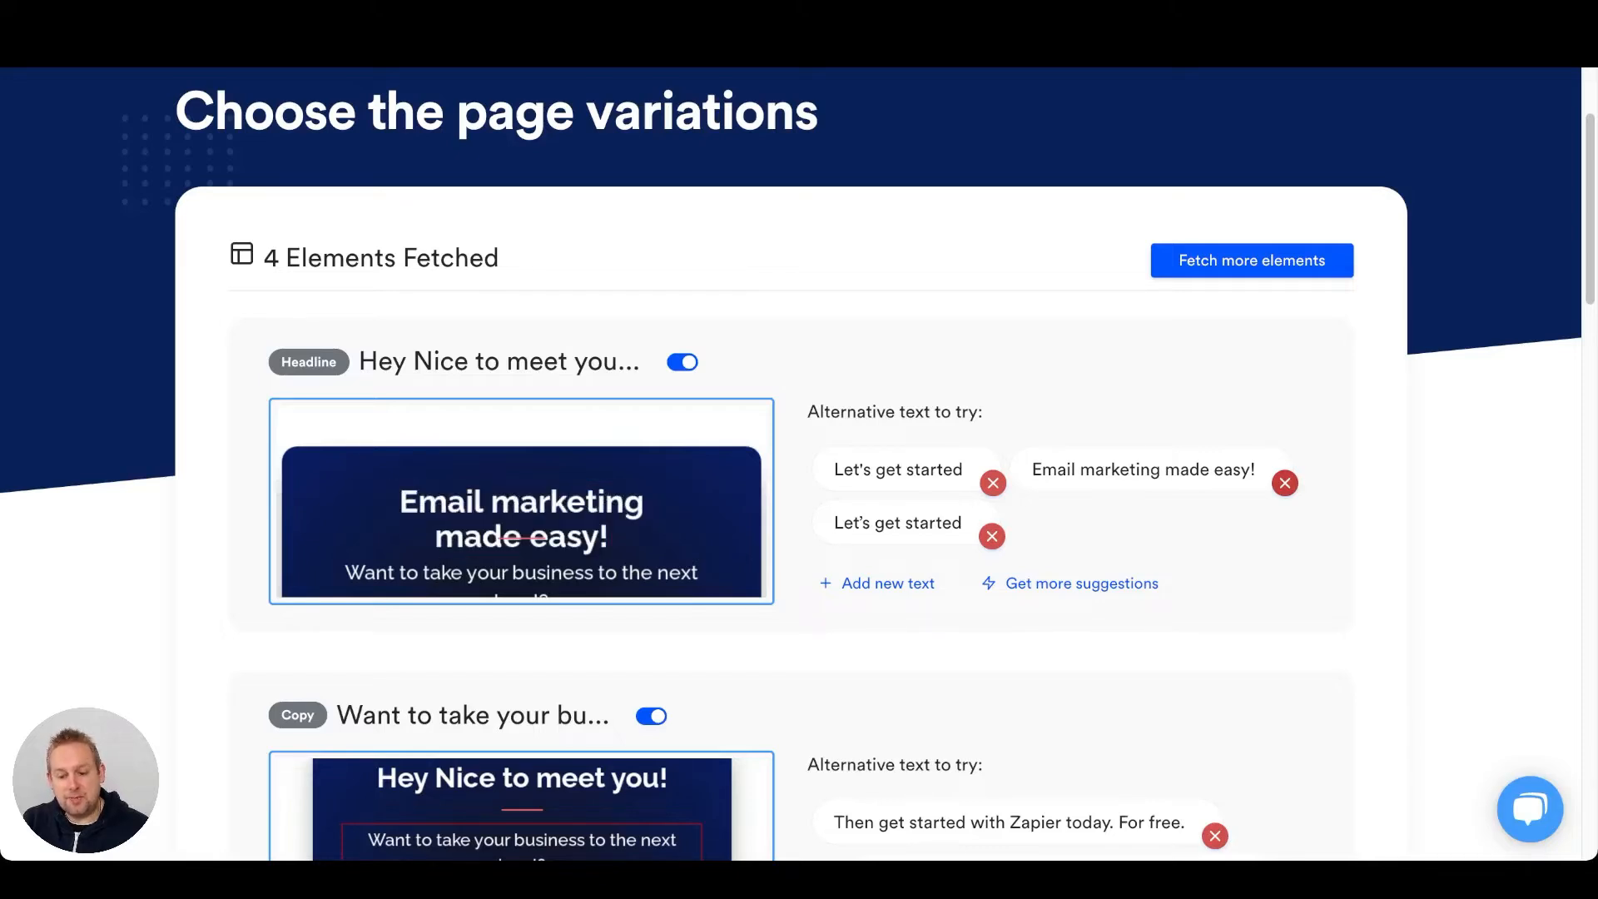
click(1284, 483)
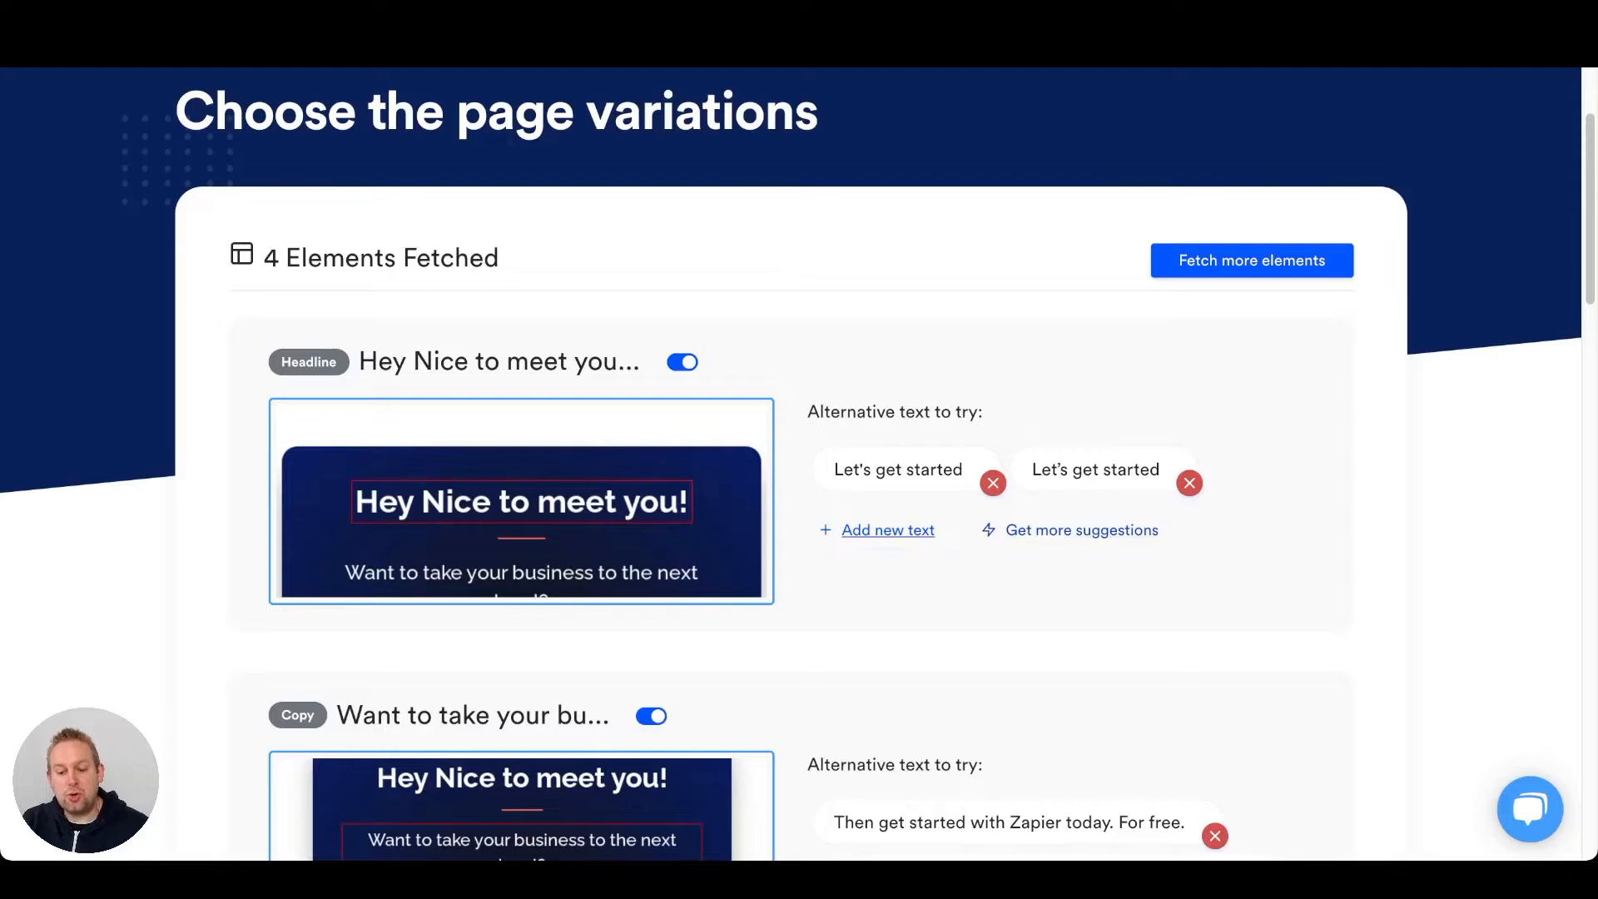
click(887, 531)
click(798, 454)
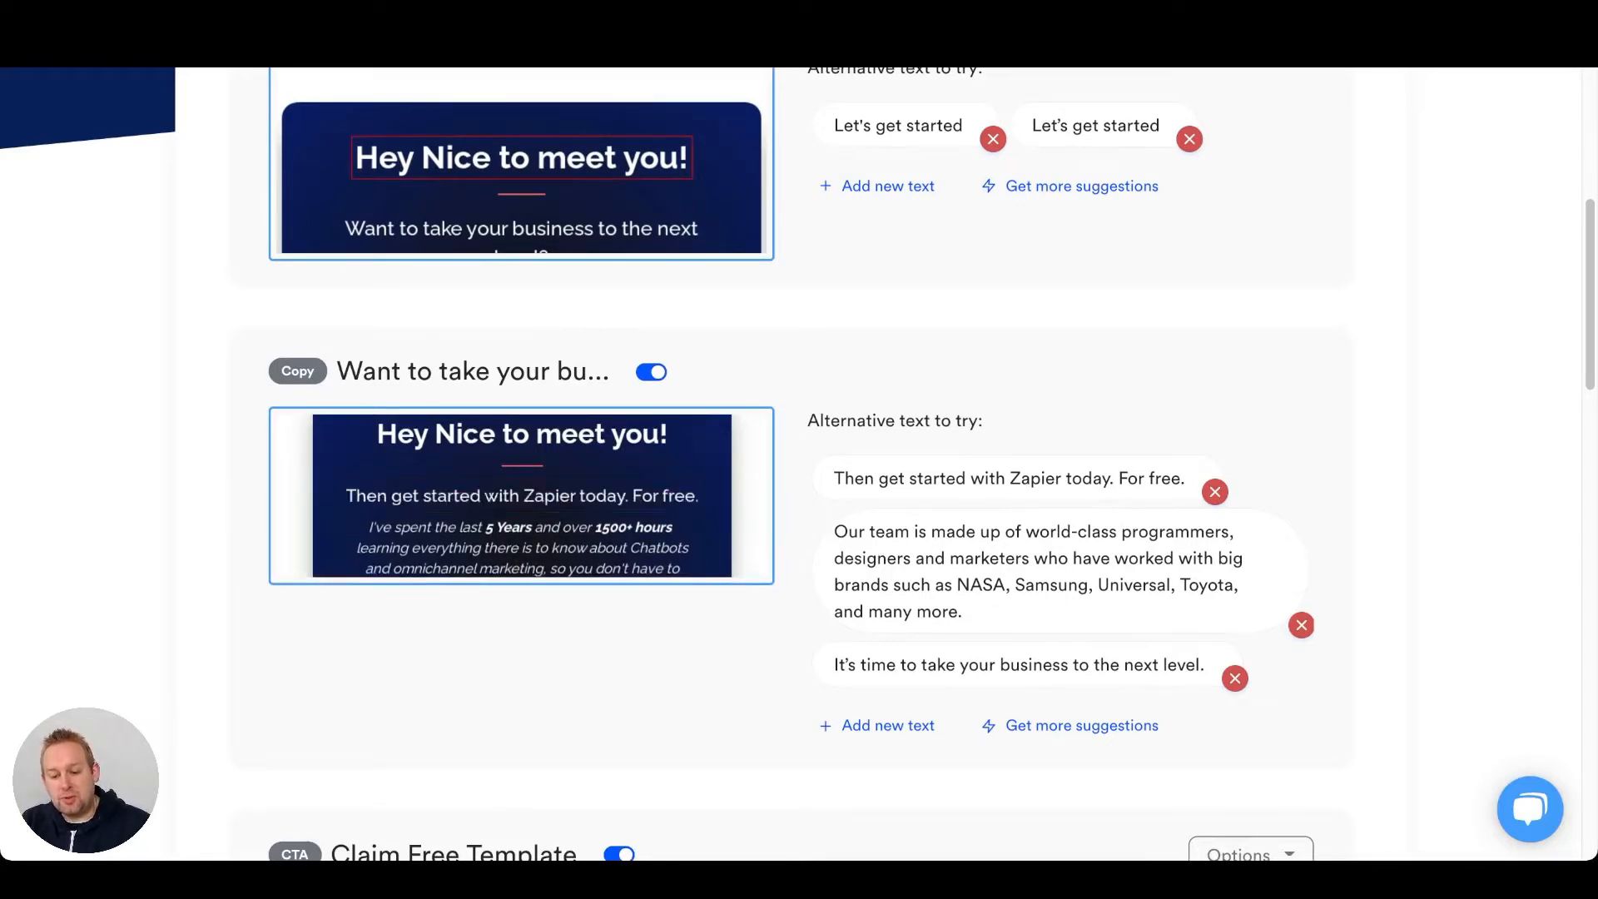
Search for "profile photo" among the alternative images of the image element and browse the results.
scroll(799, 466, down, 5)
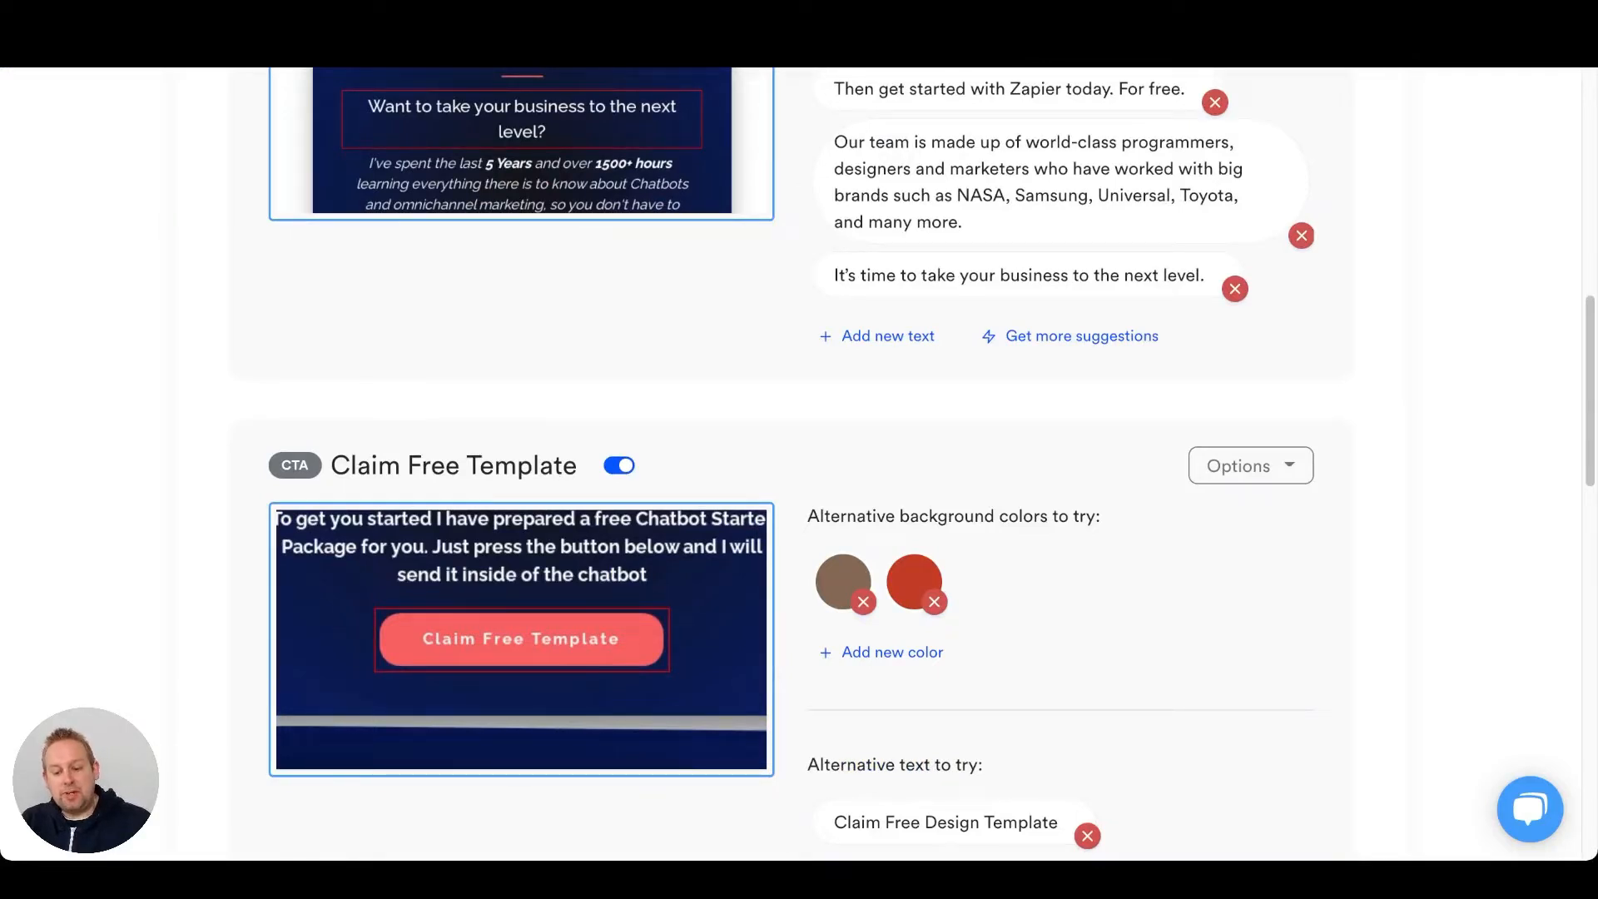
scroll(799, 466, down, 1)
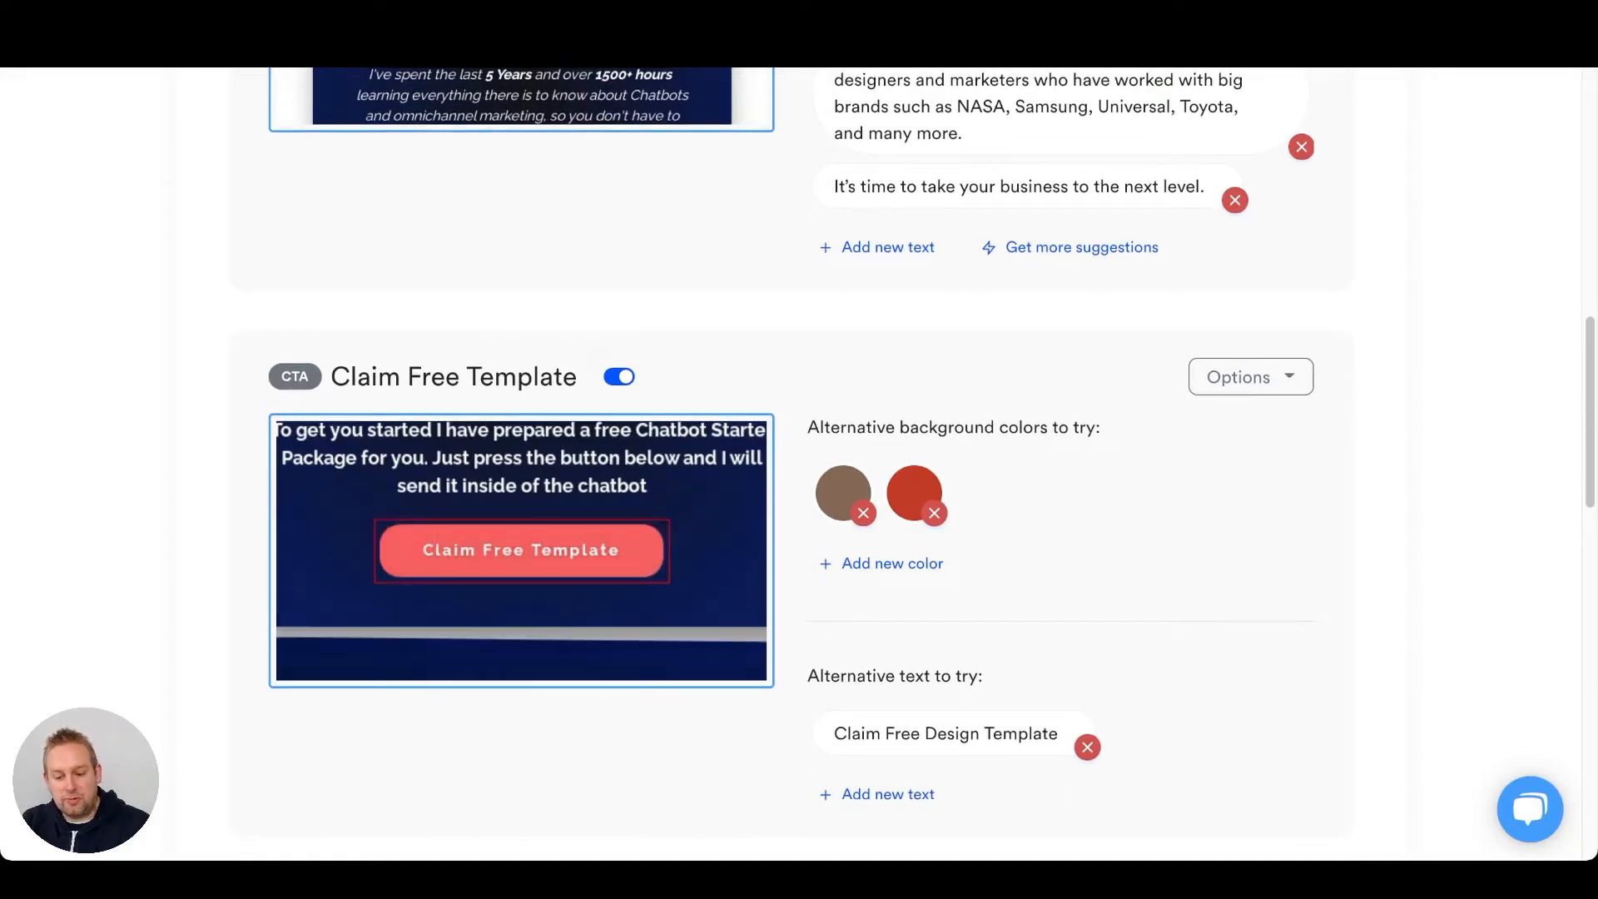
scroll(799, 466, down, 1)
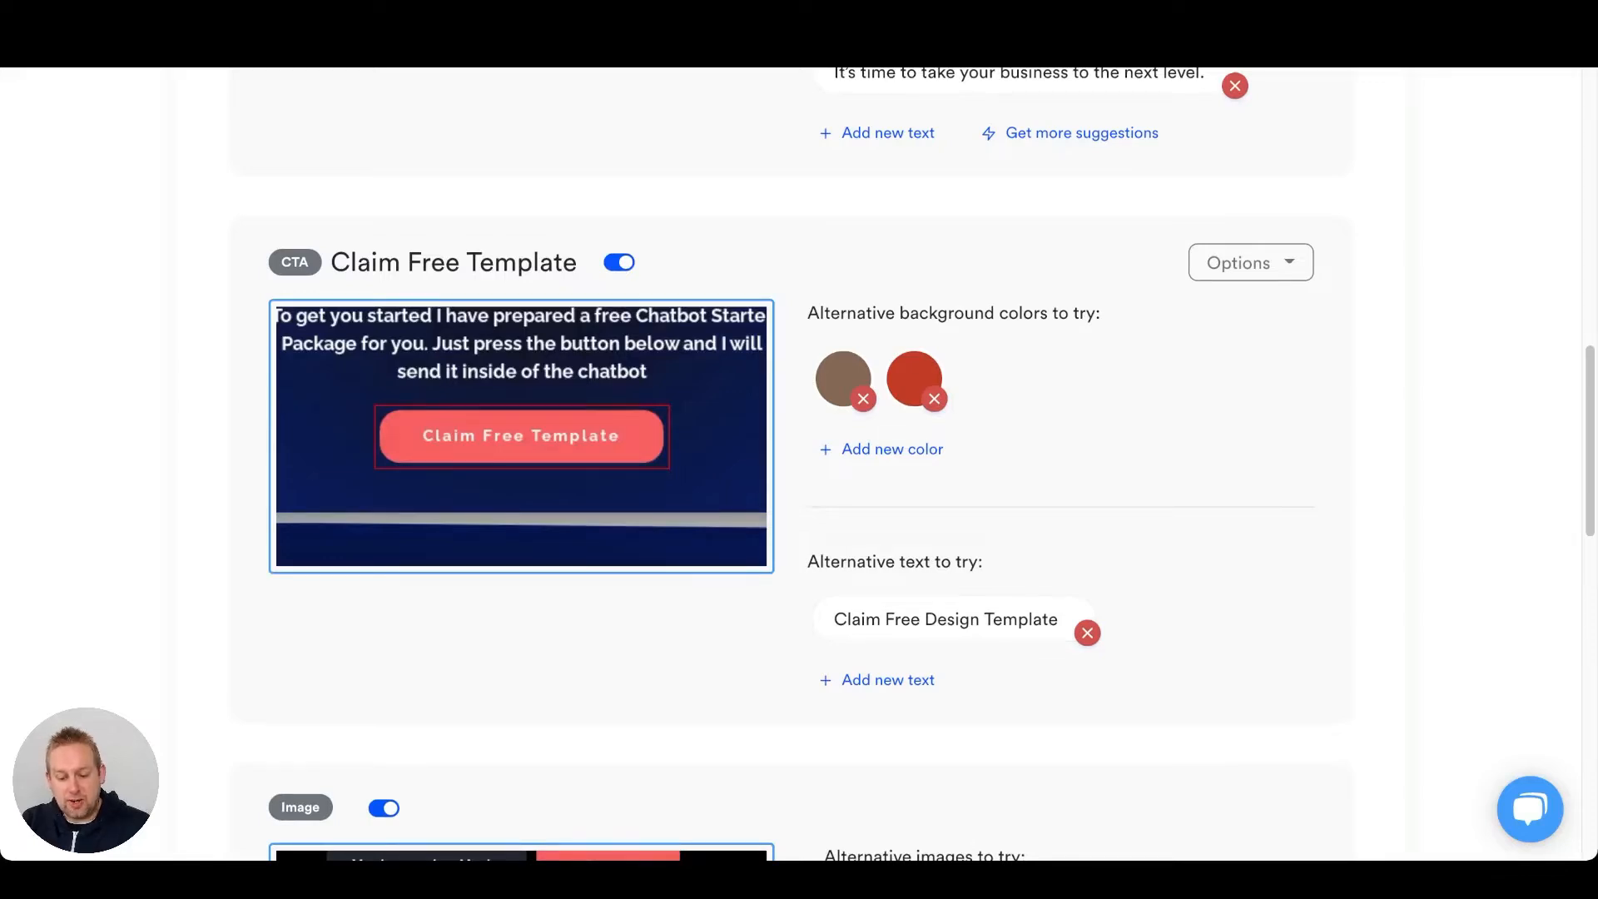
scroll(799, 466, down, 3)
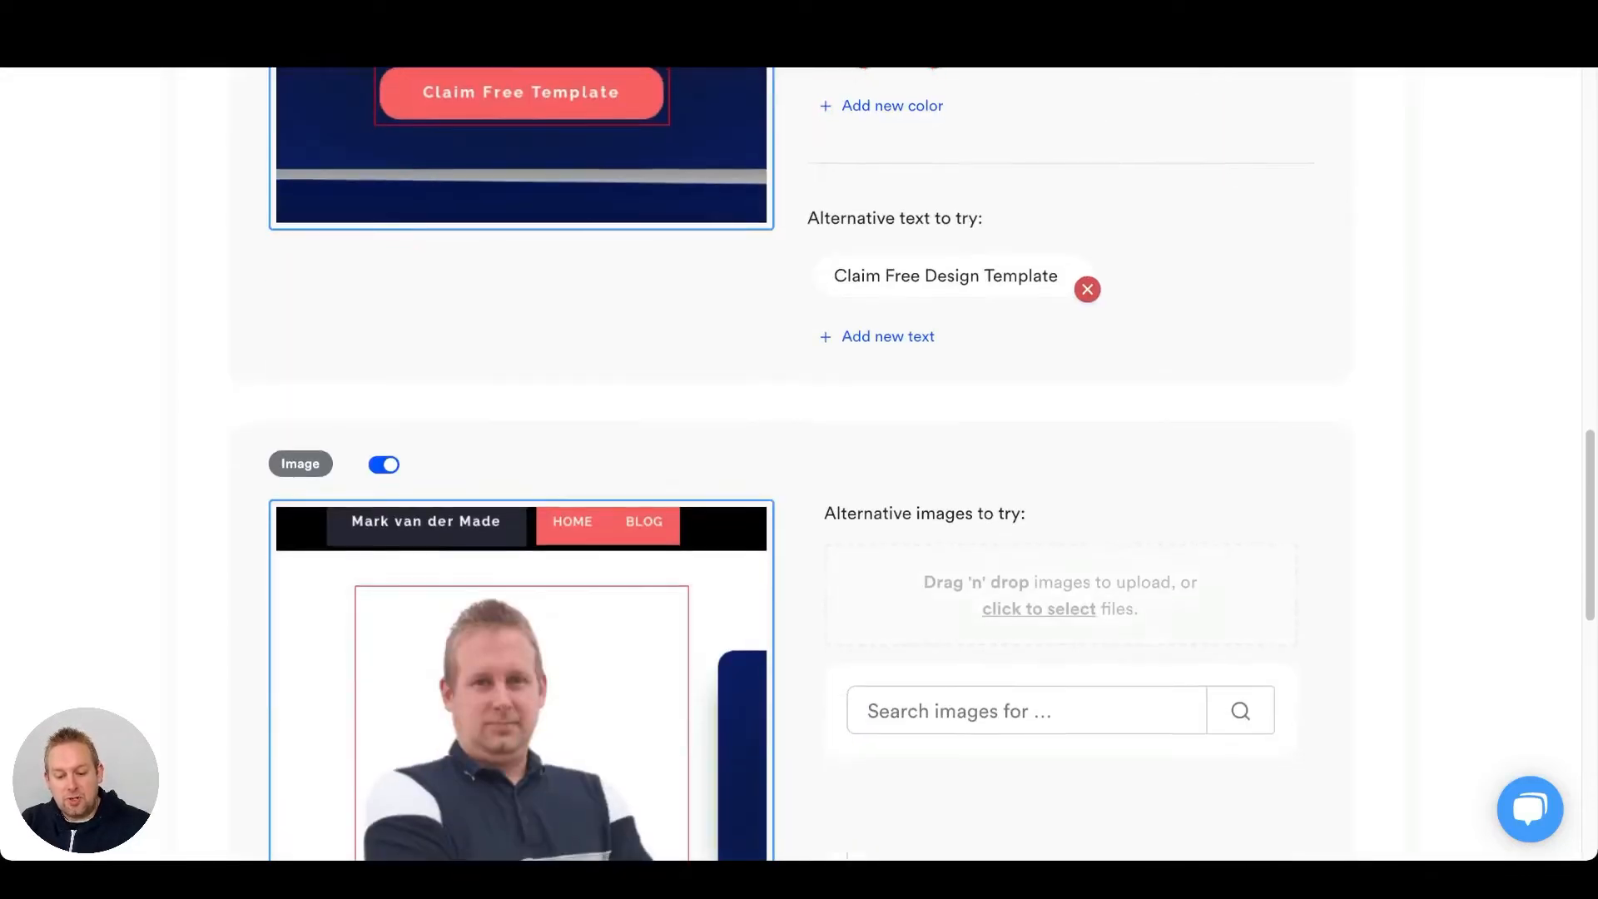
scroll(798, 466, down, 4)
scroll(799, 465, up, 2)
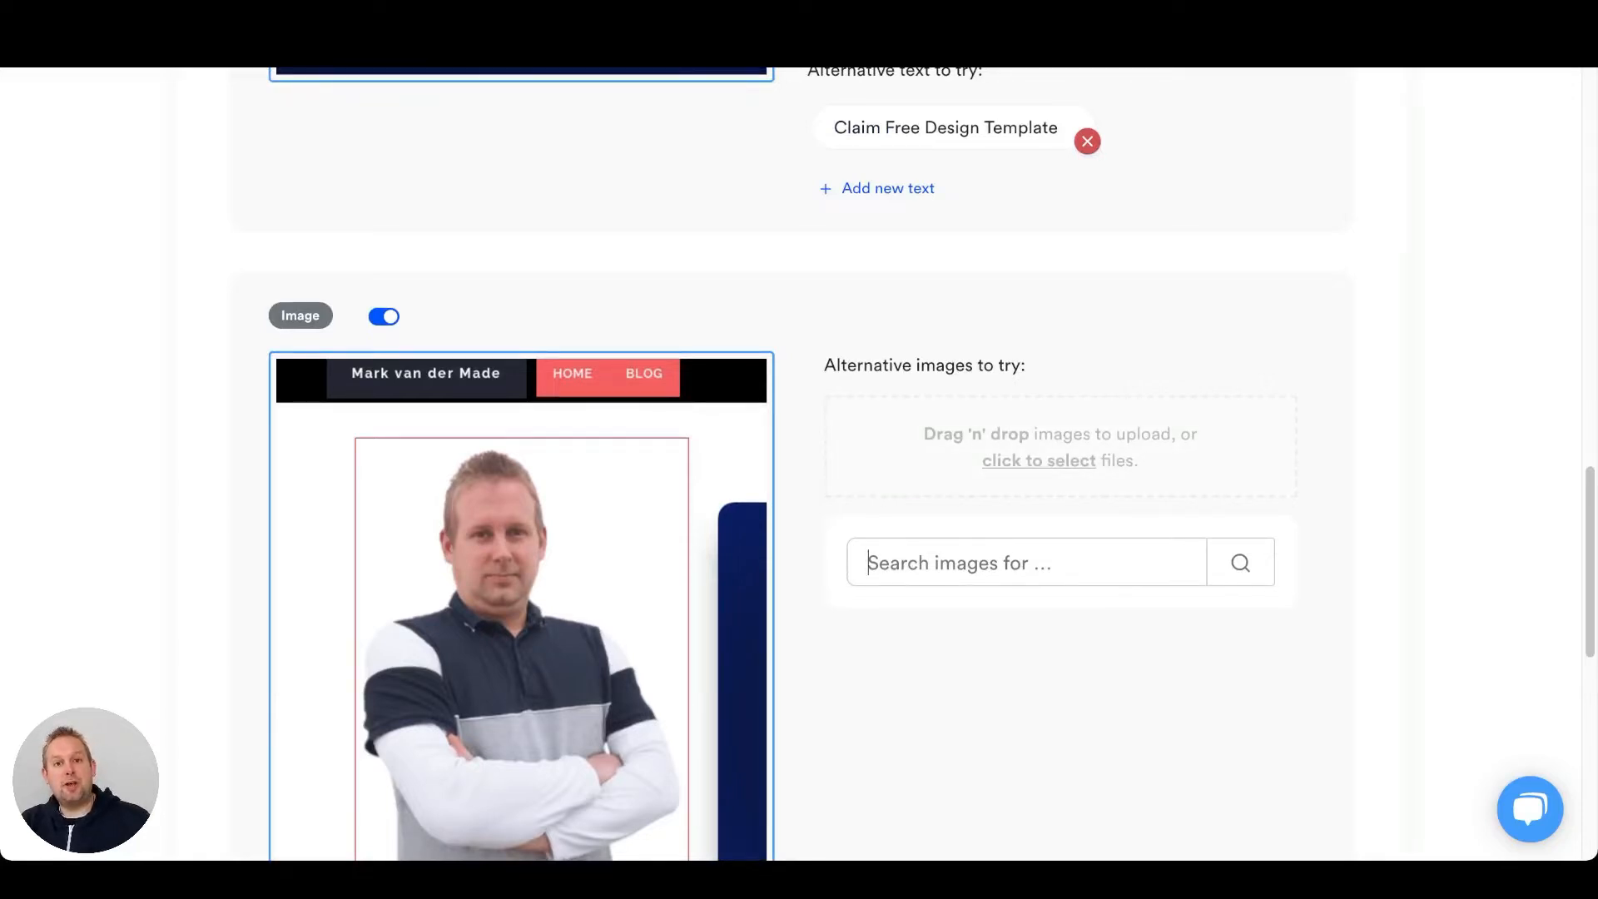
text(prof)
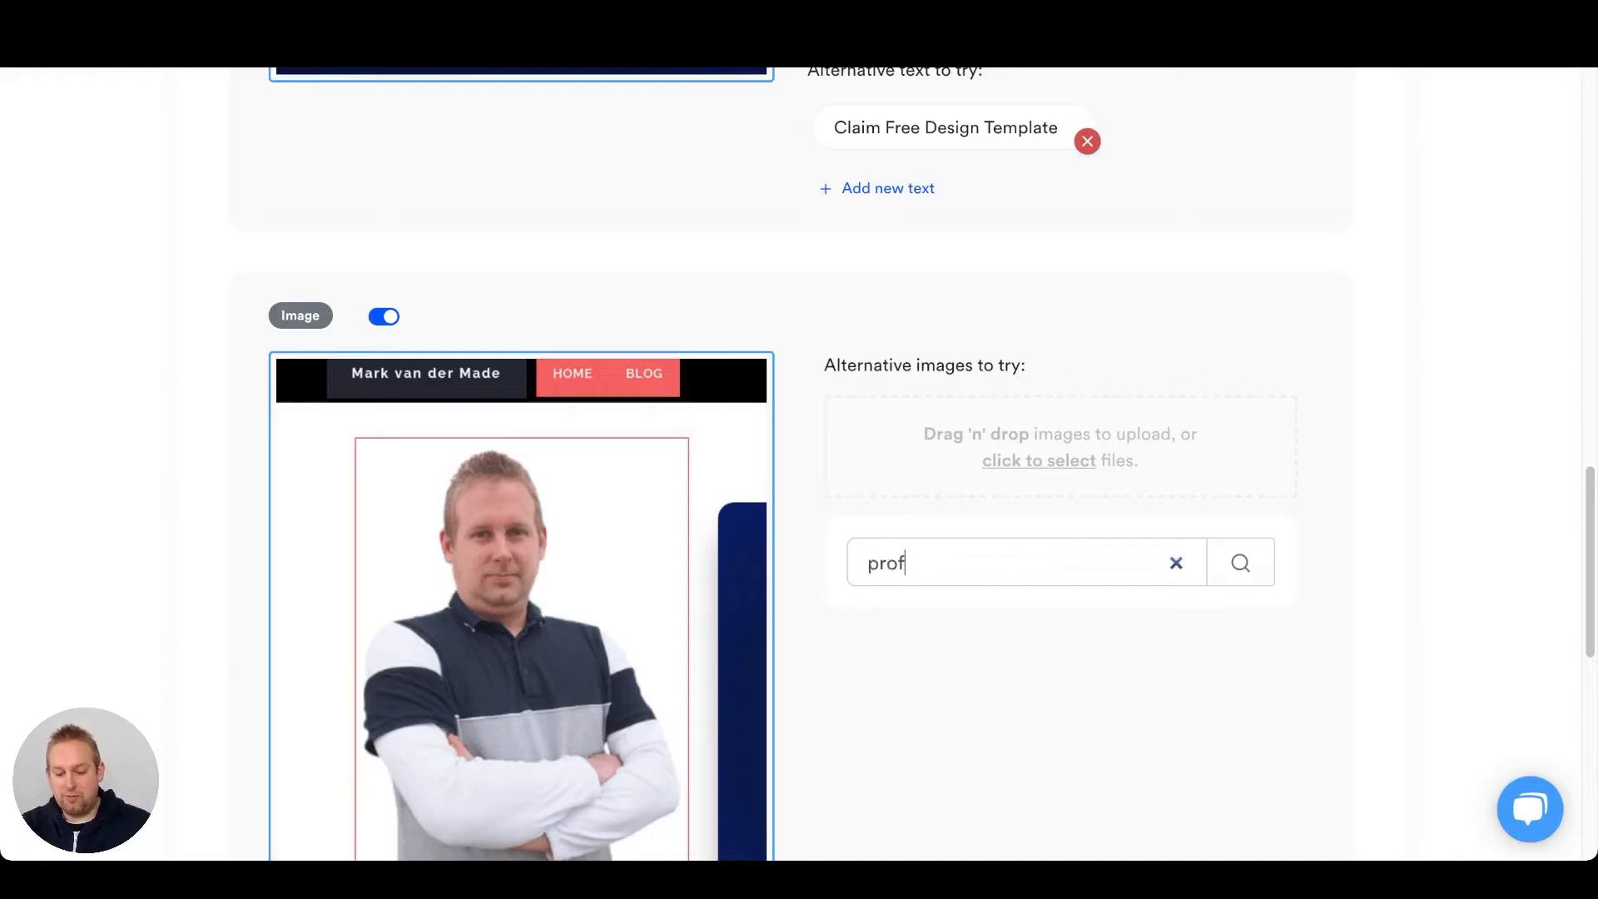
text(ile photo)
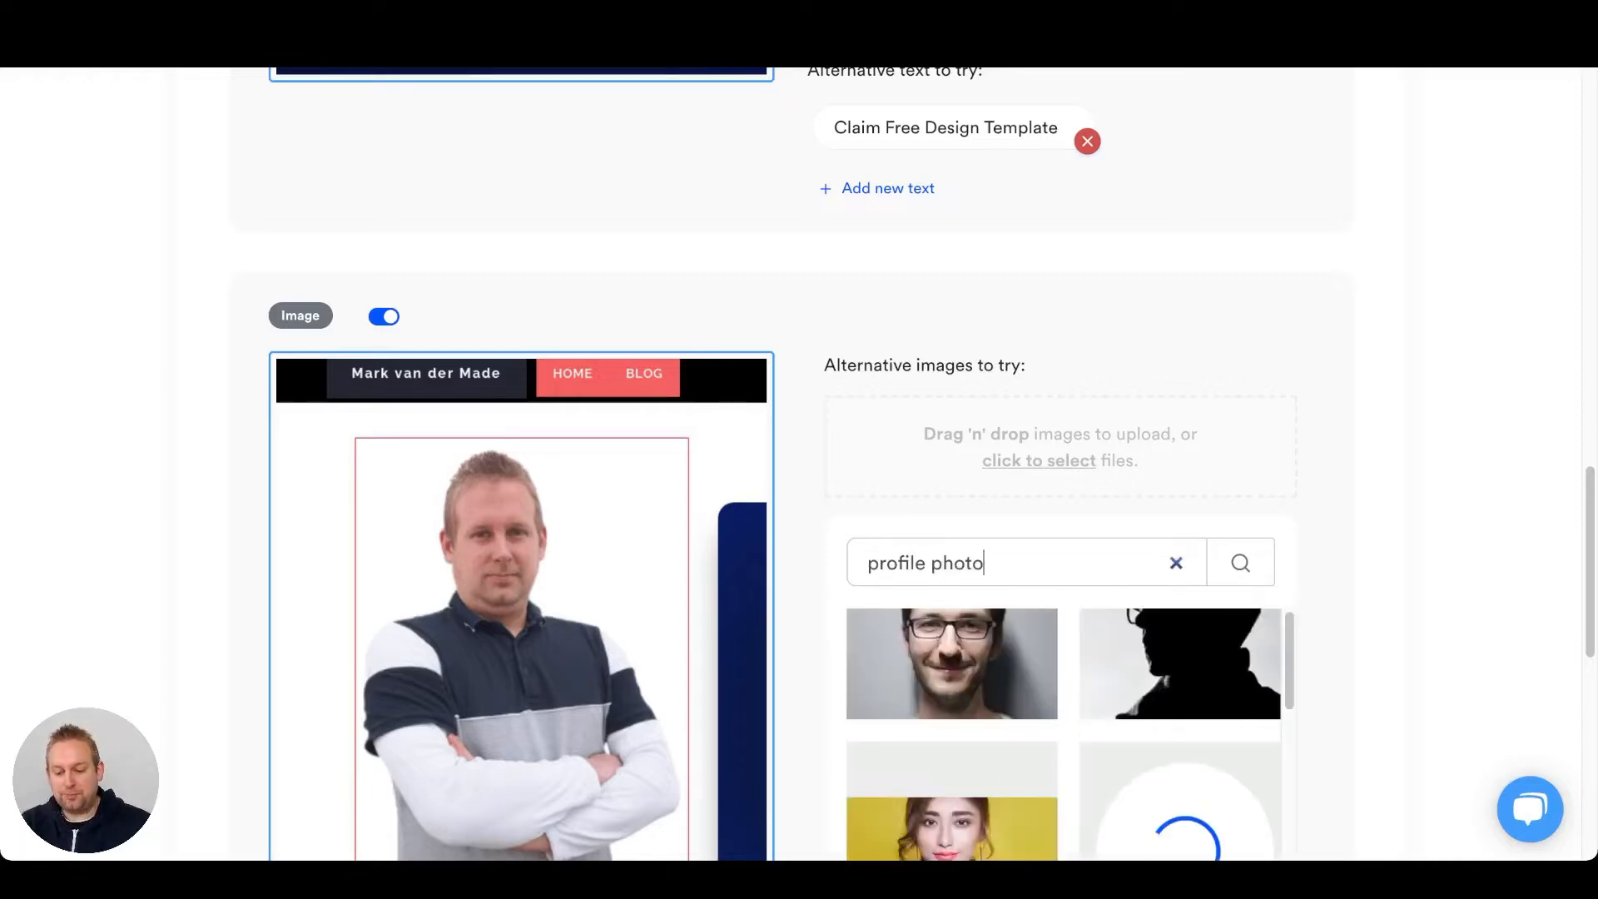
scroll(1057, 500, down, 10)
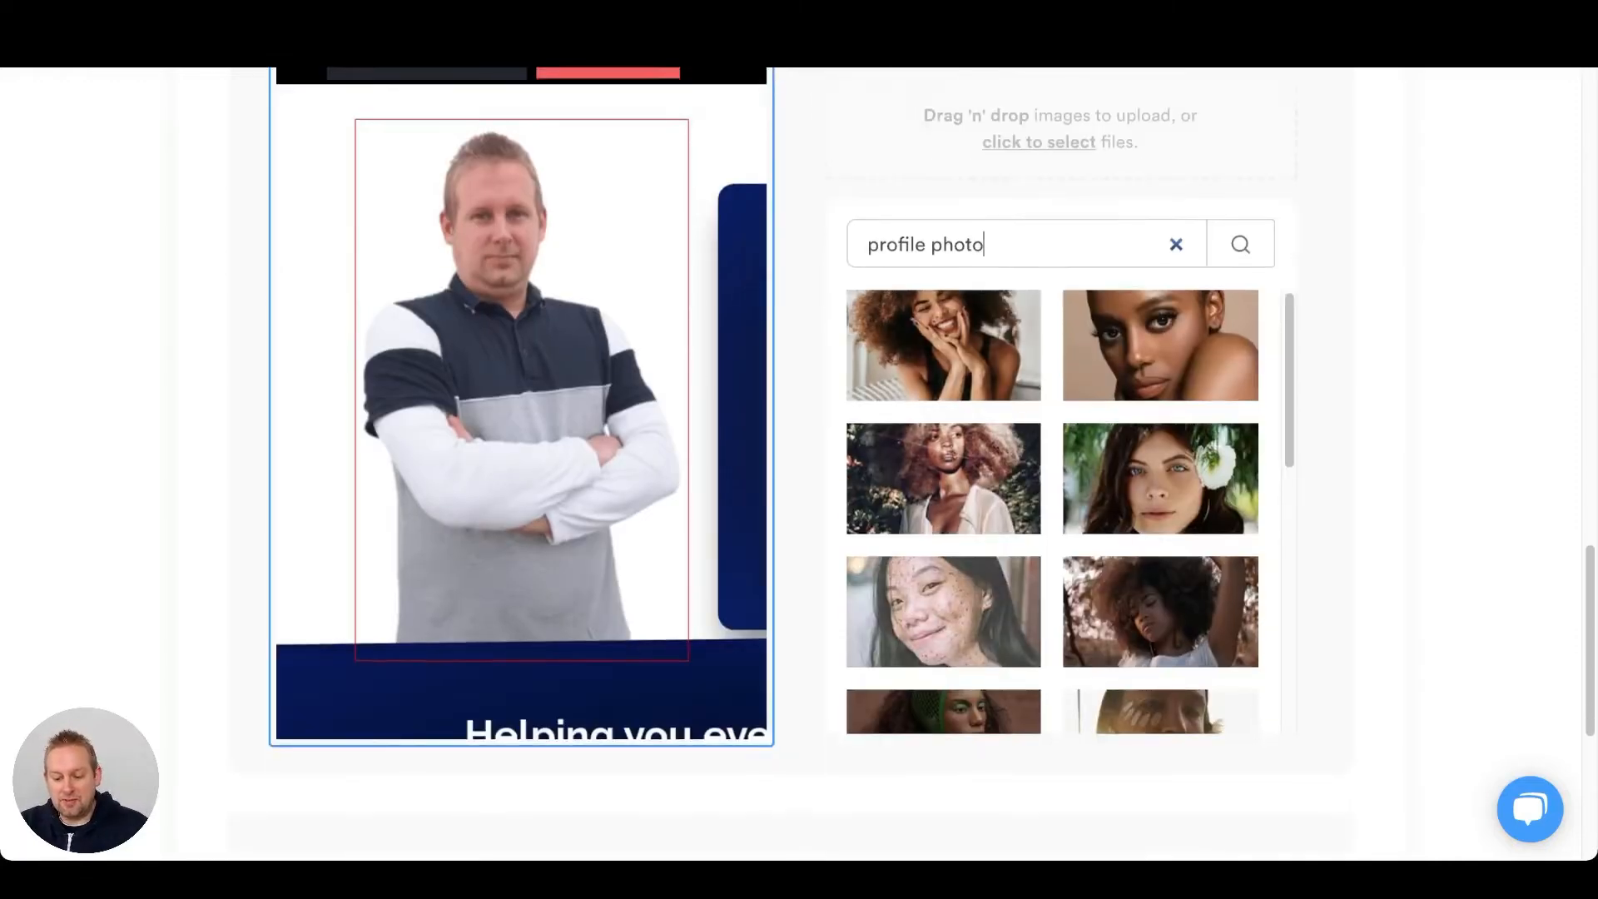
scroll(1057, 509, up, 3)
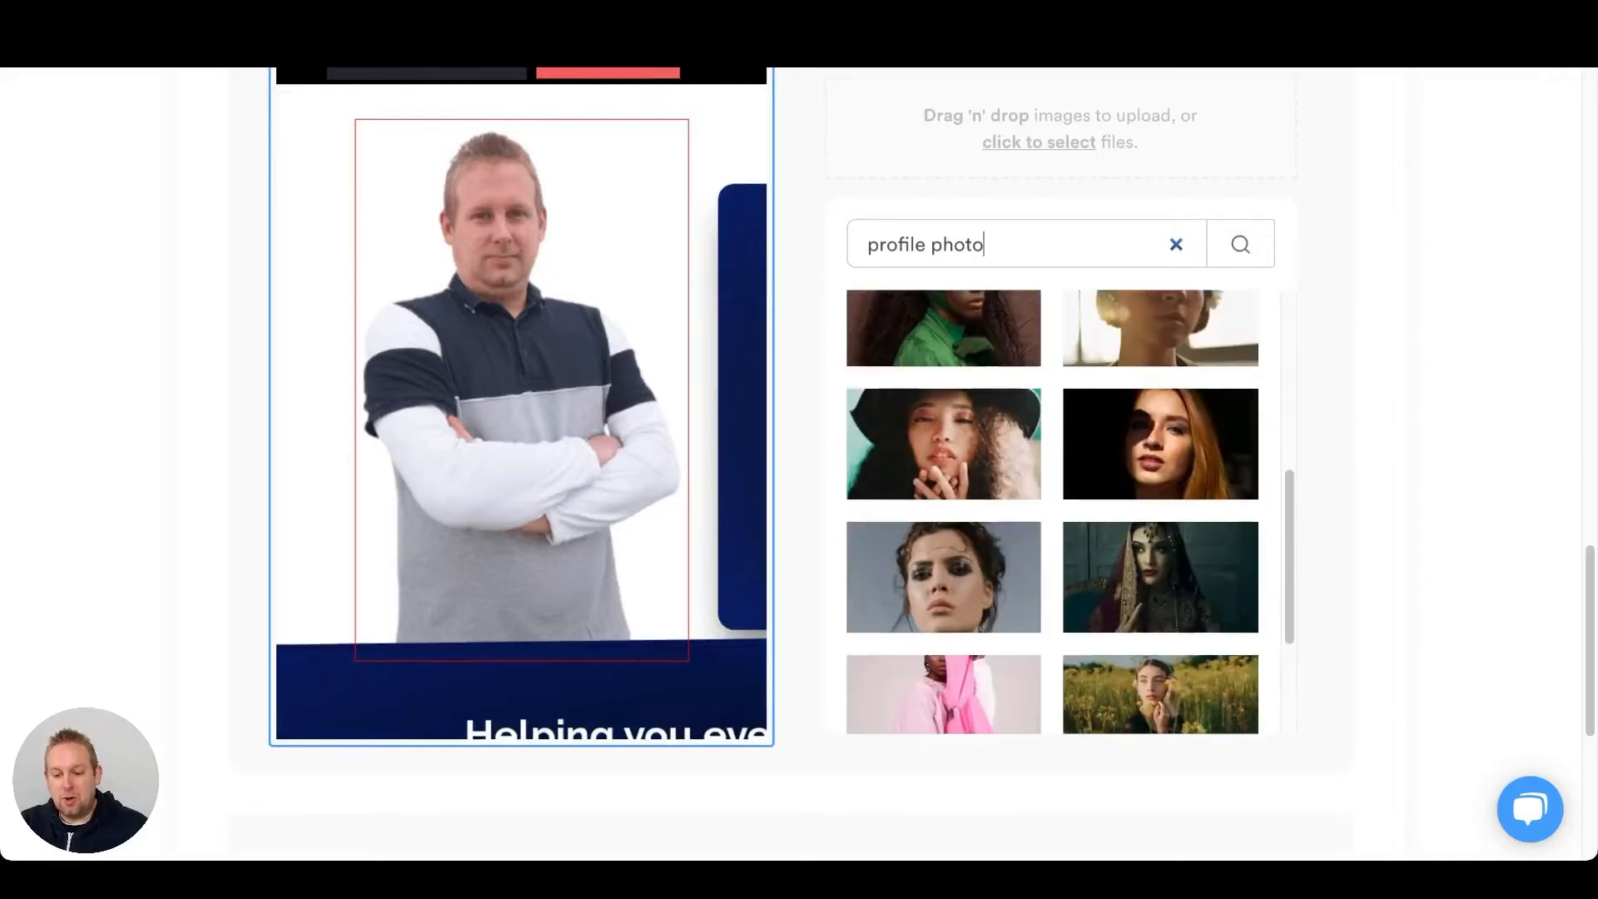
Search the alternative images for "marketing" and add the laptop photo with the blurred blue background, then preview it in the design.
triple_click(957, 246)
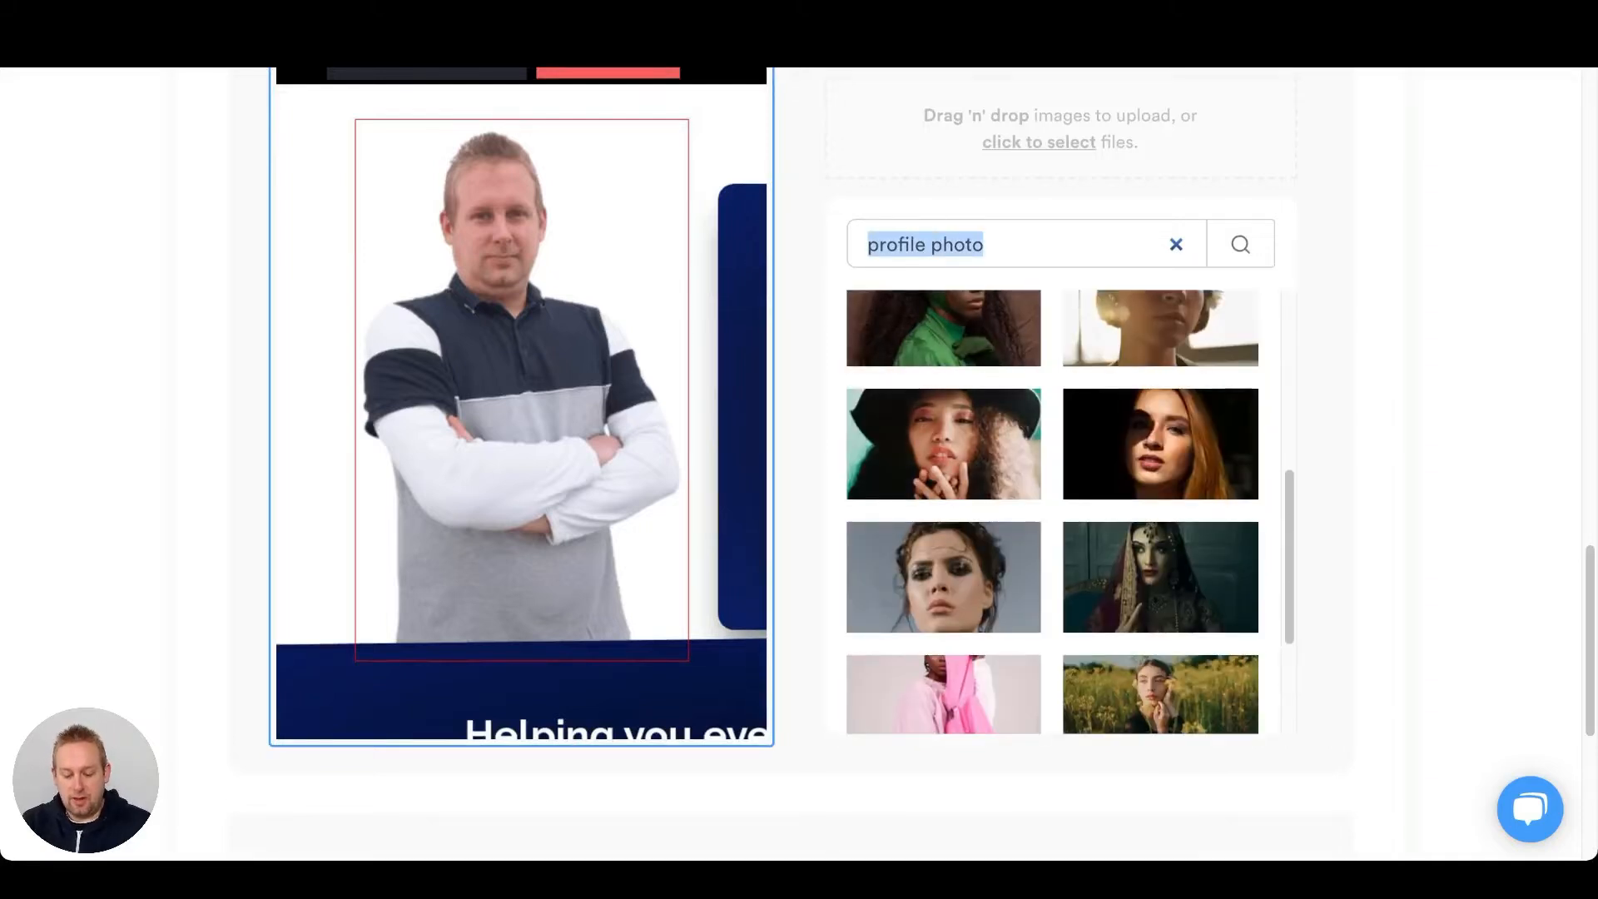
text(marketing)
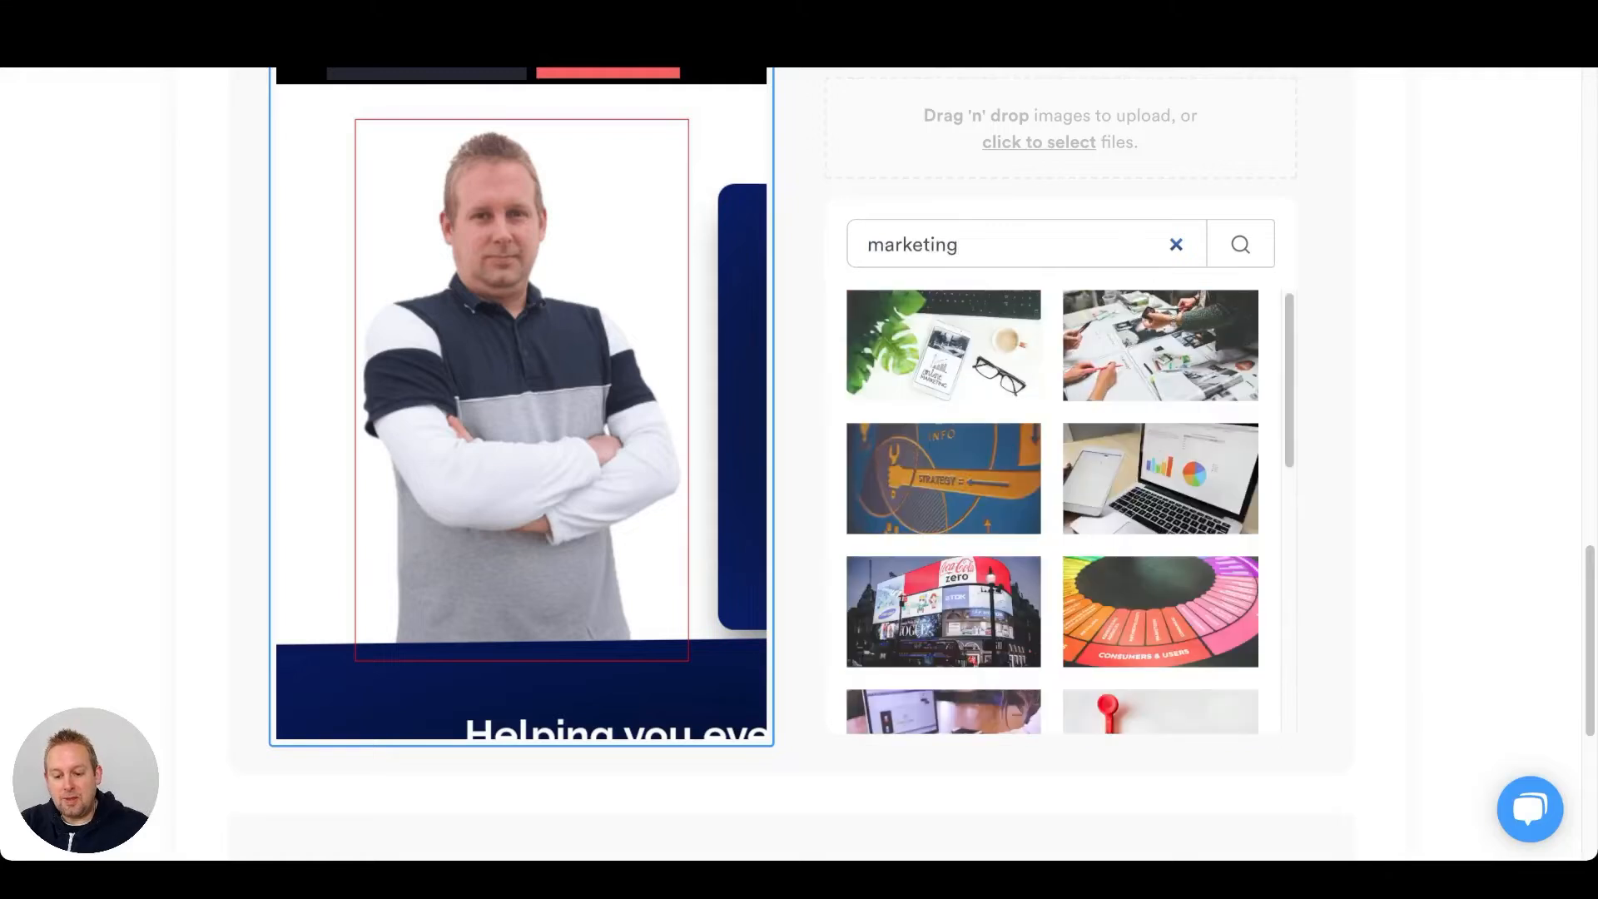
scroll(1058, 512, down, 7)
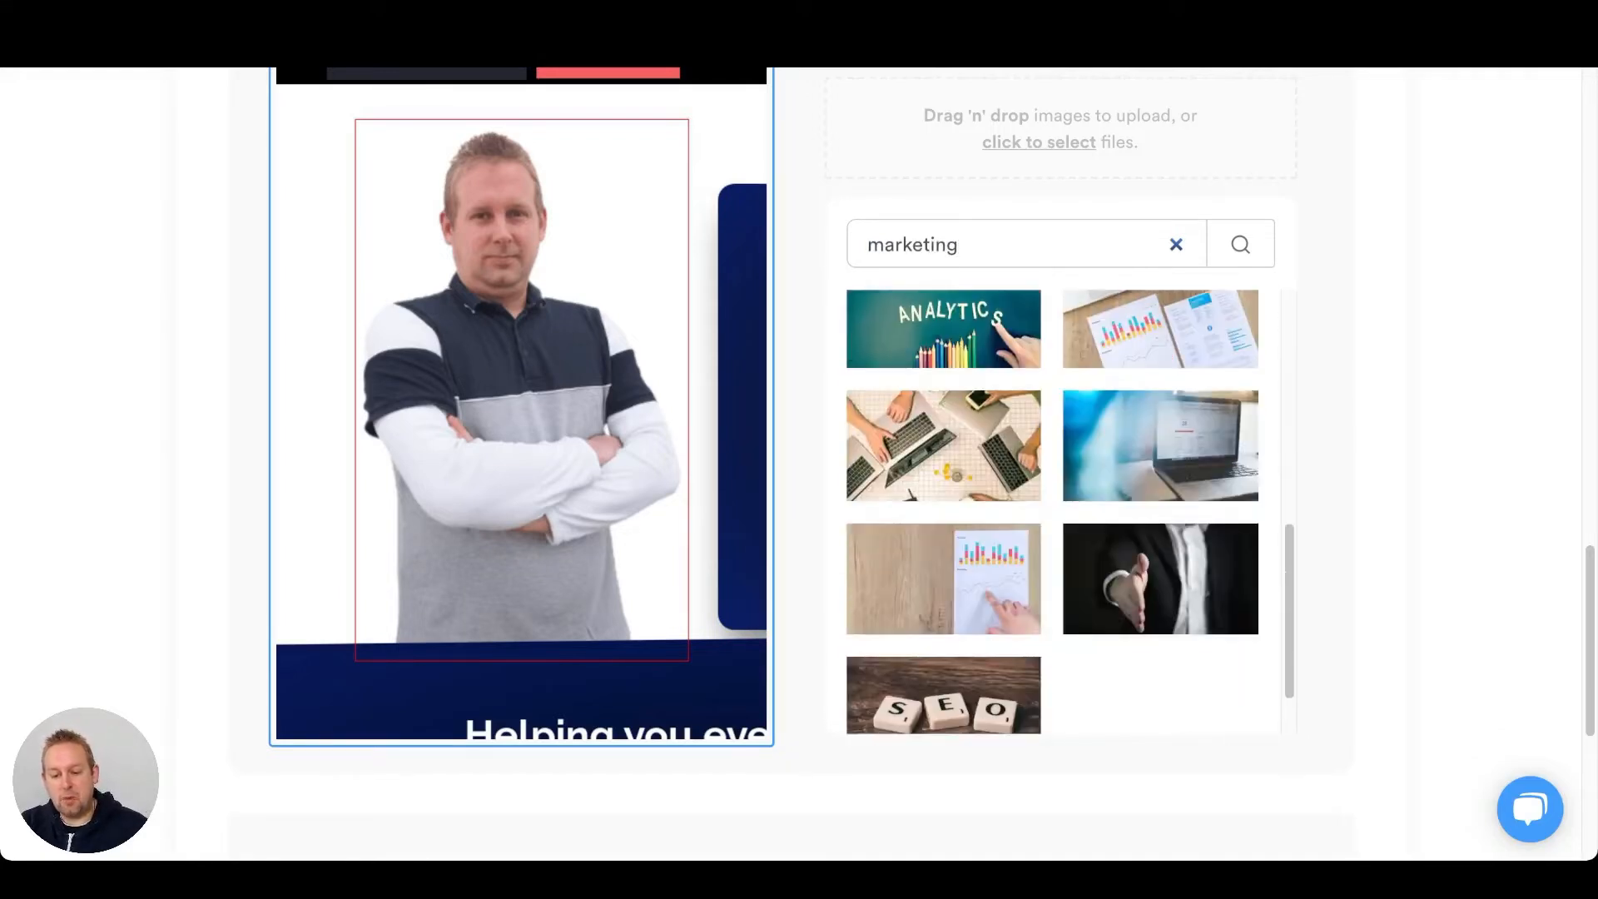
scroll(1057, 512, down, 1)
scroll(1058, 512, up, 2)
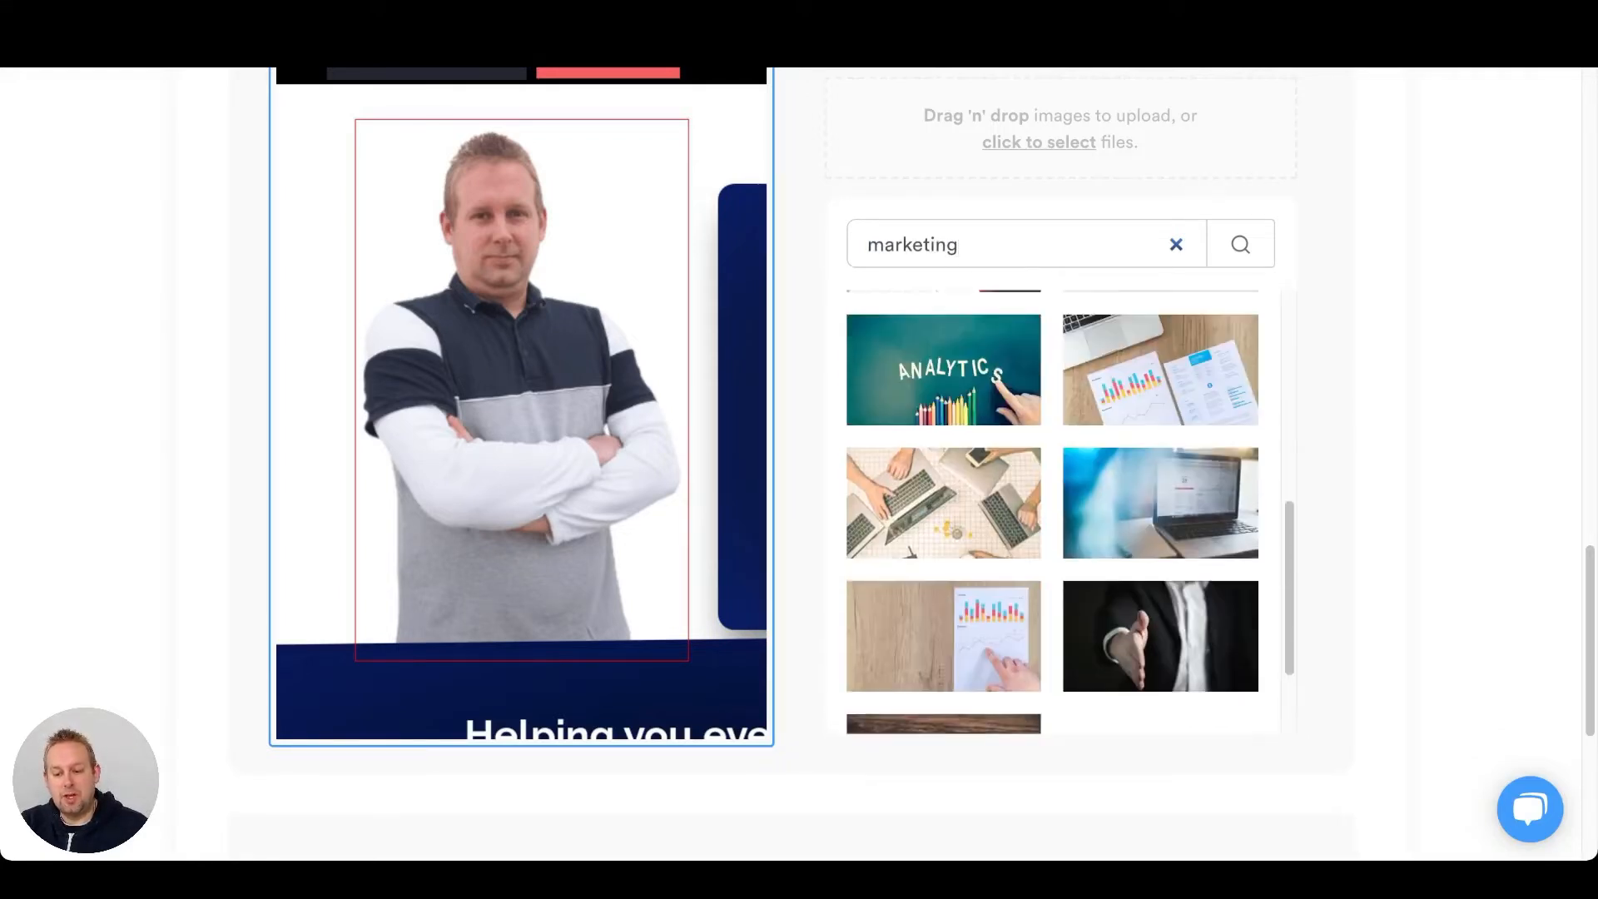
click(1159, 502)
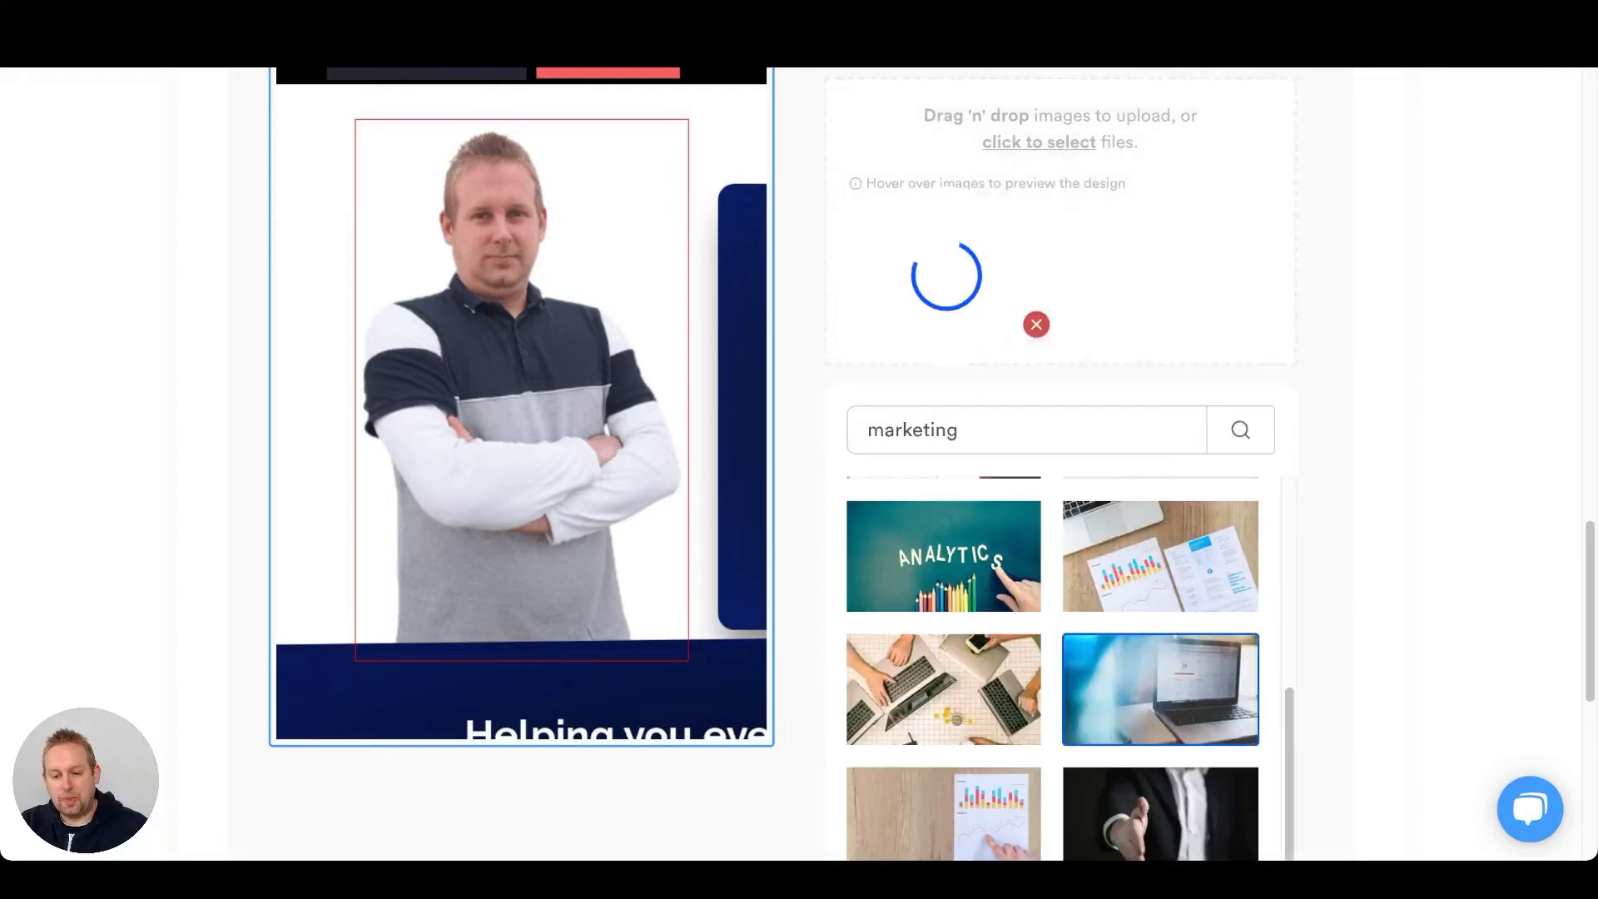
scroll(933, 464, up, 1)
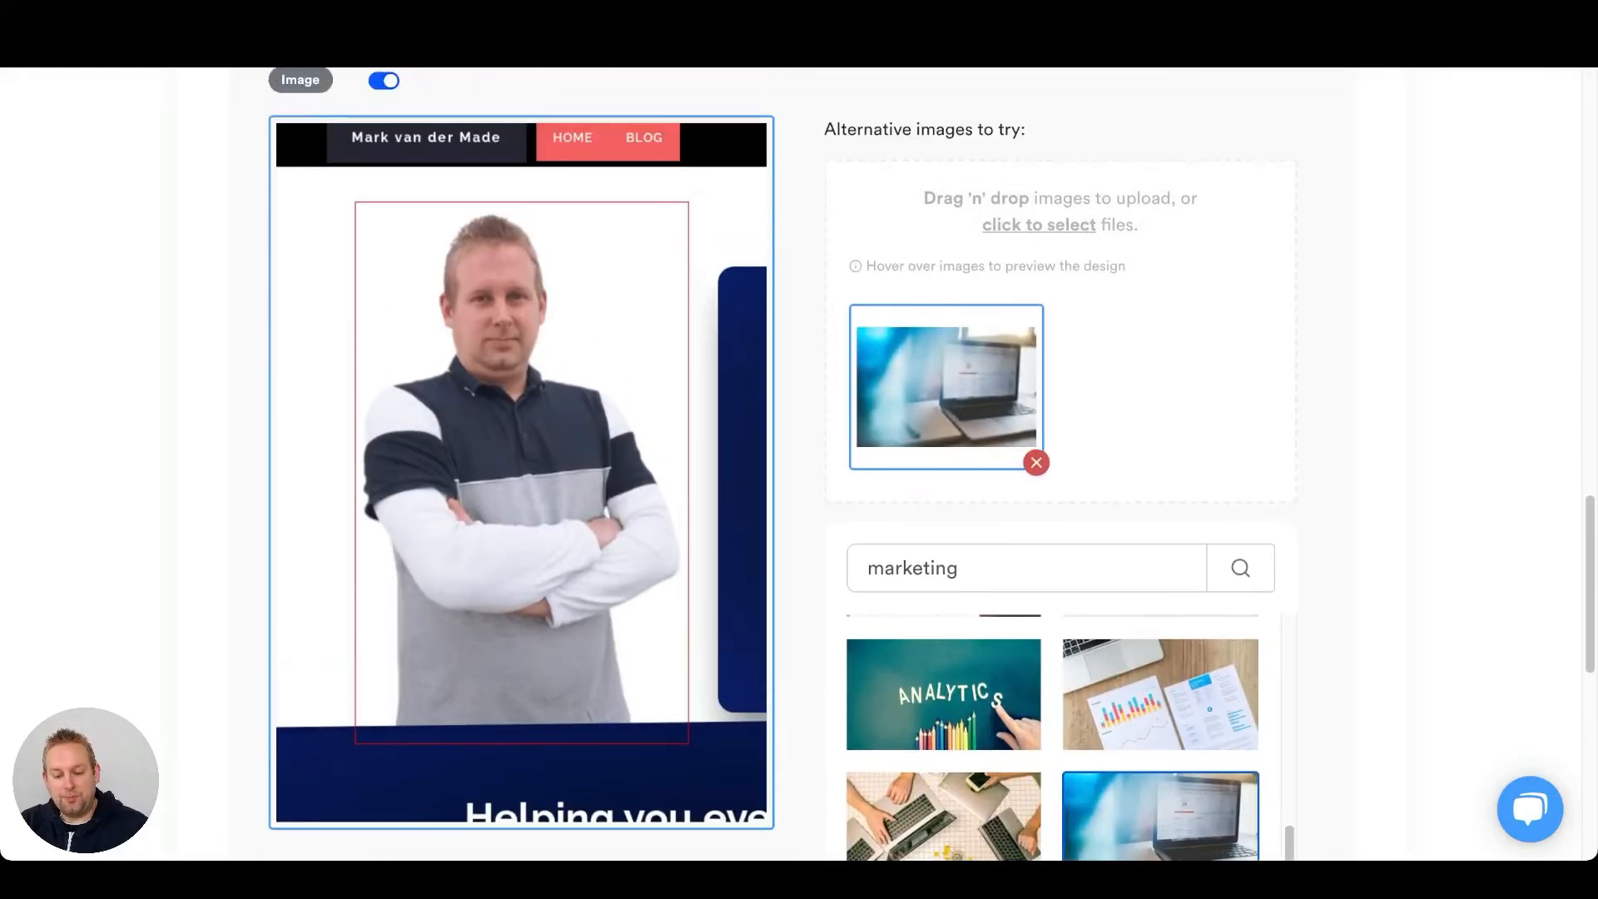
mouse_move(947, 385)
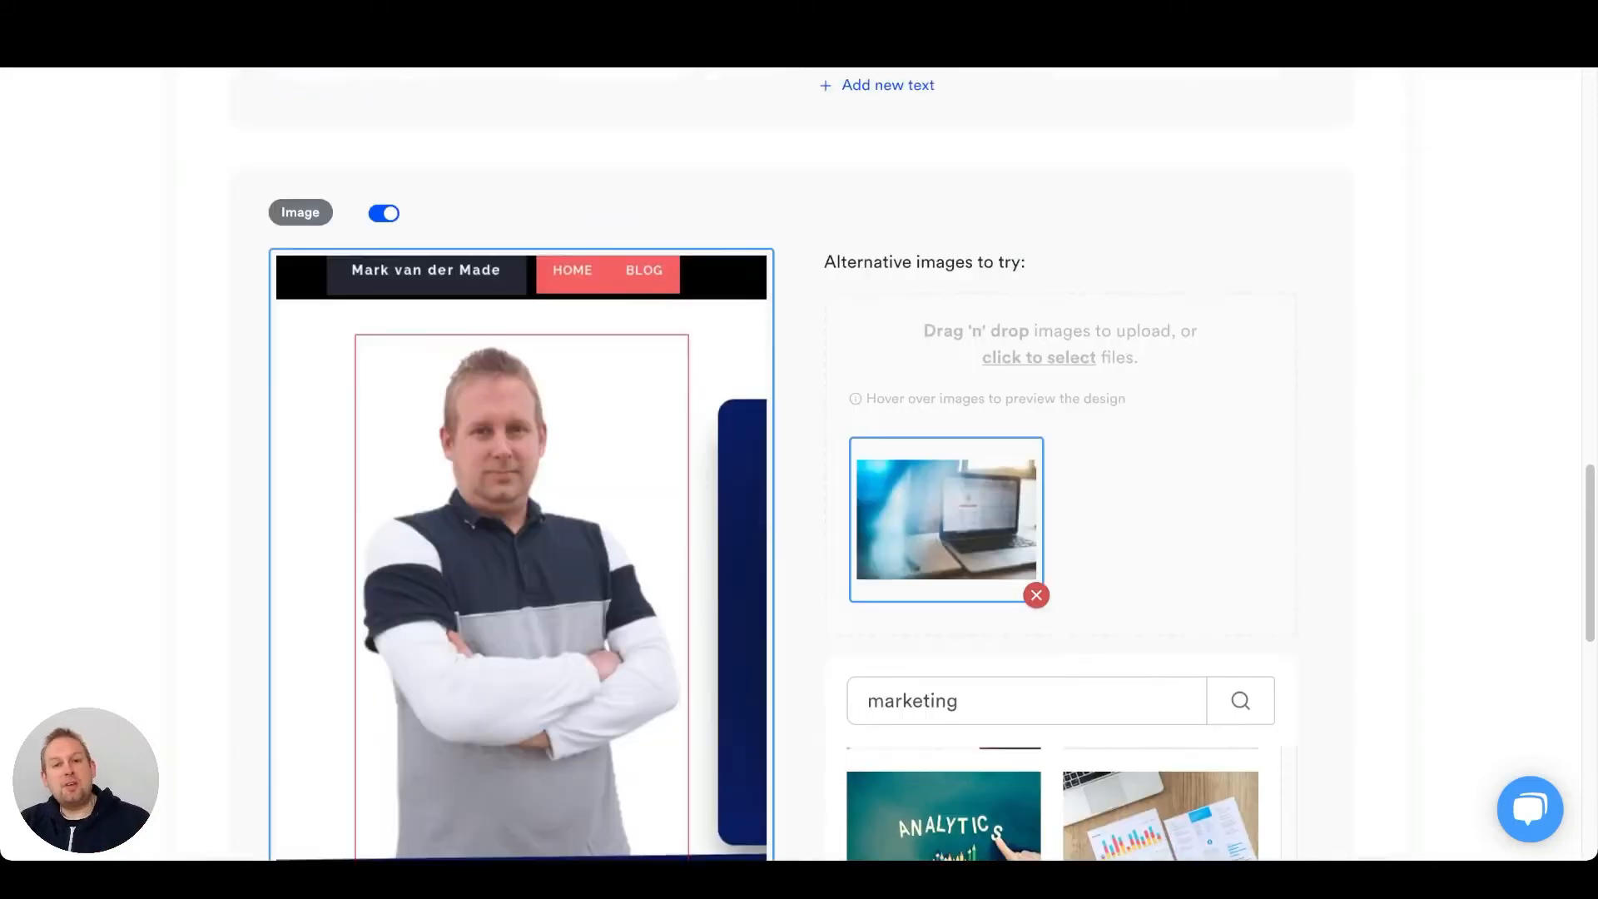
Accept the chosen page variations and continue to the conversion goal stage.
scroll(772, 466, down, 3)
scroll(772, 465, down, 1)
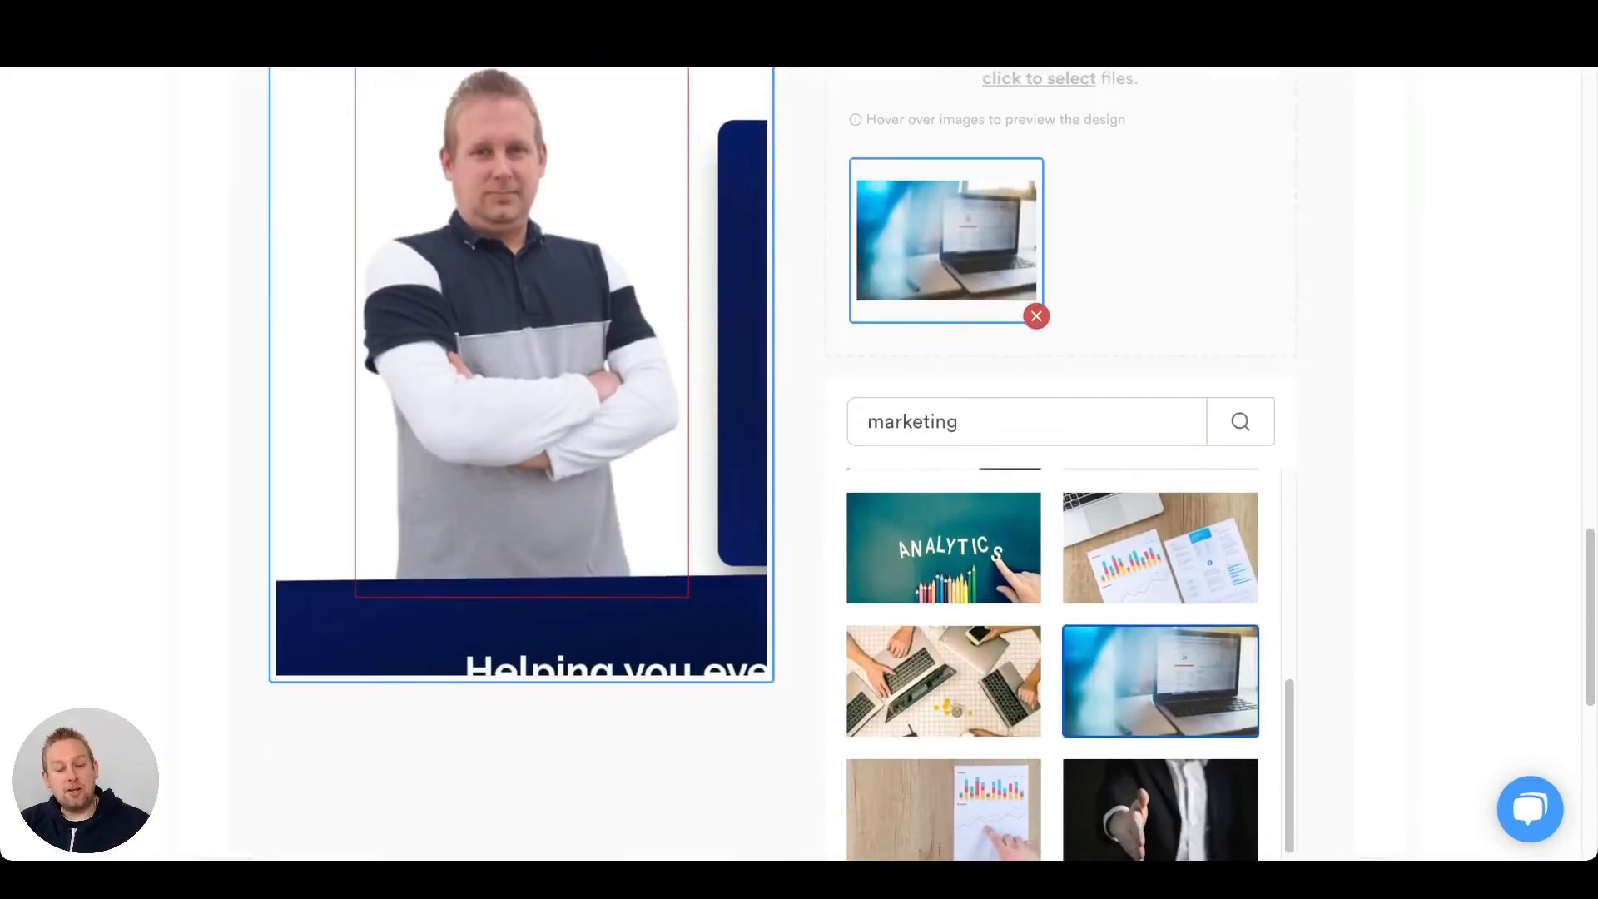
scroll(772, 464, down, 1)
scroll(772, 464, down, 4)
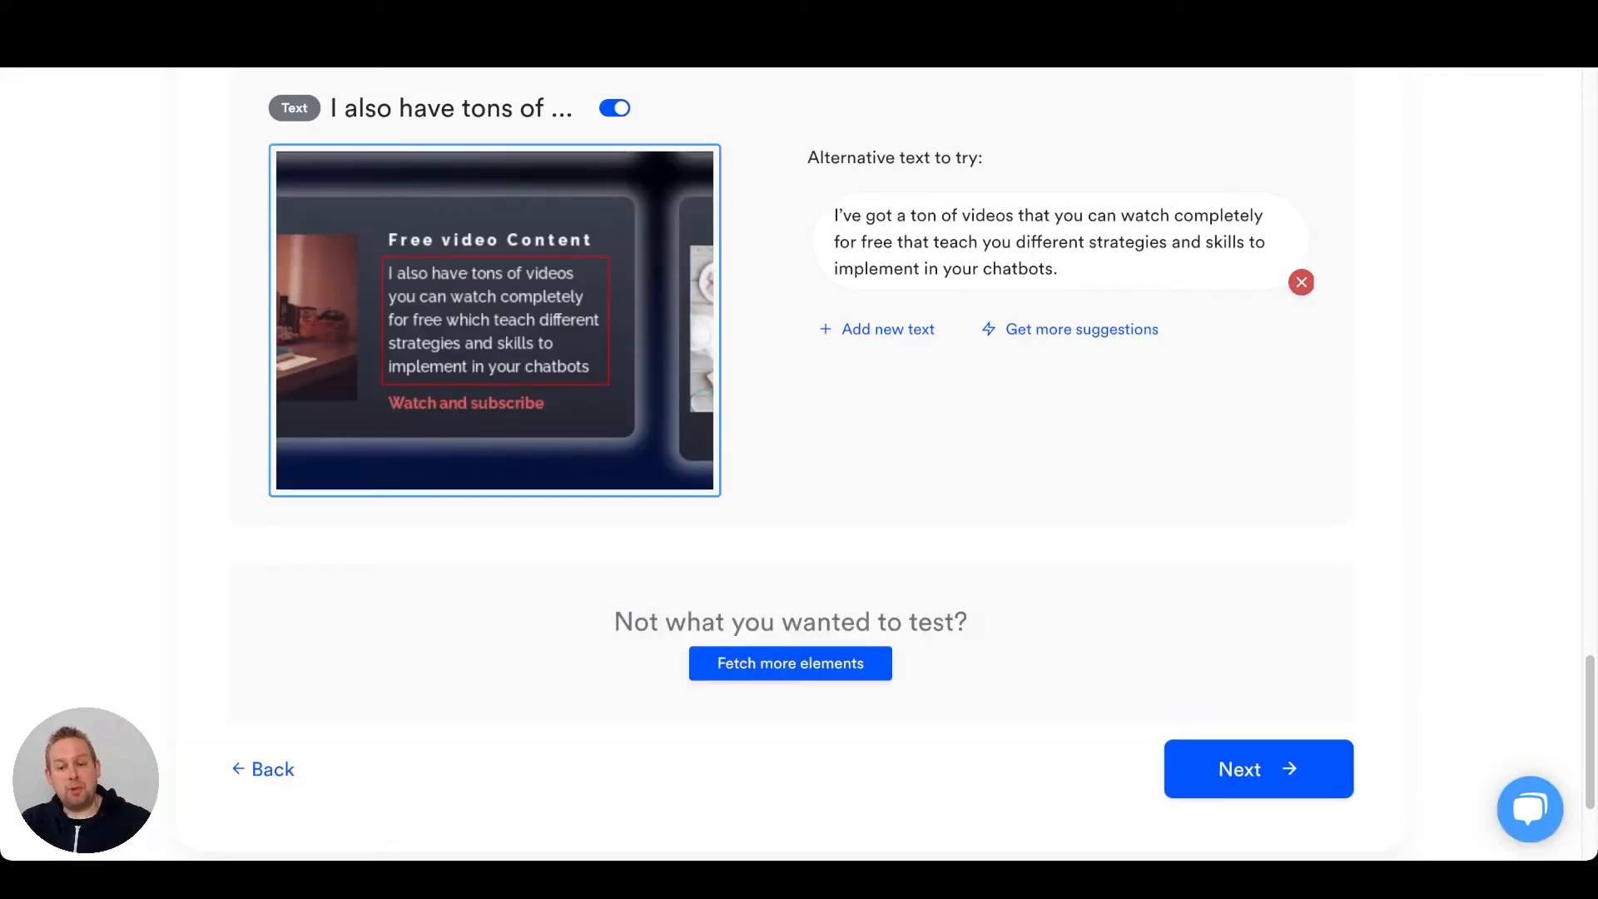
click(1258, 769)
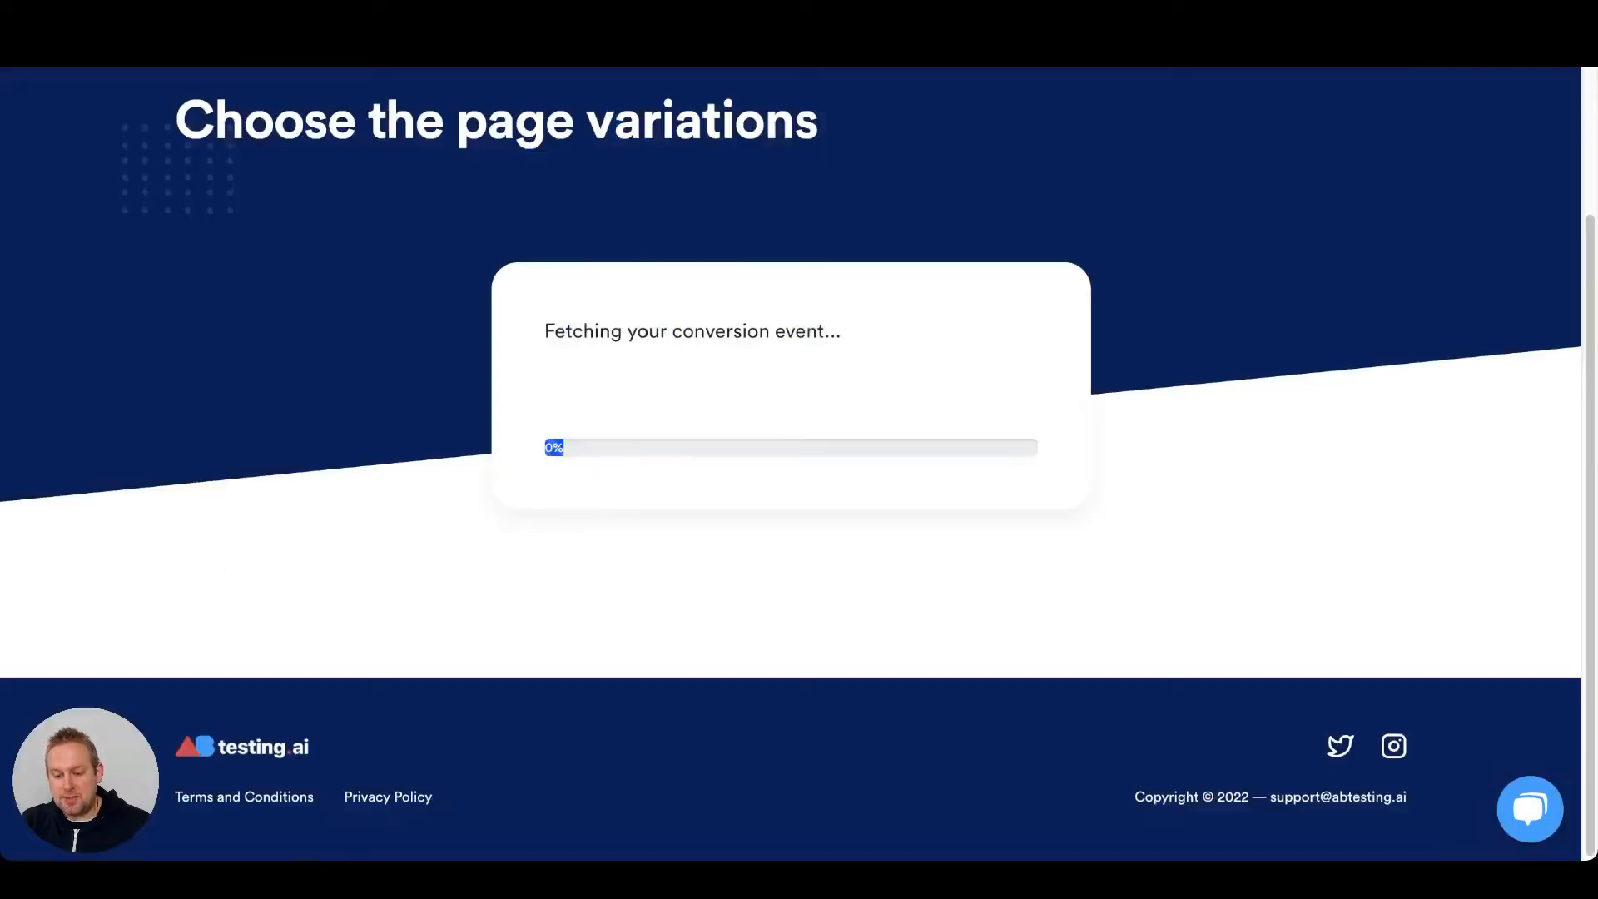